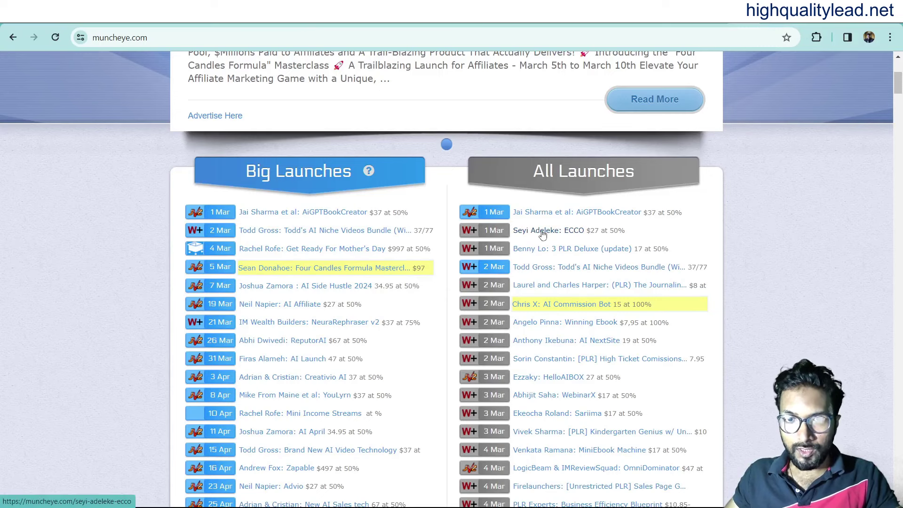
Open the ECCO launch from MunchEye and follow its JV page to the WarriorPlus affiliate offer.
{"action": "right_click", "coordinate": [571, 246]}
{"action": "left_click", "coordinate": [574, 244]}
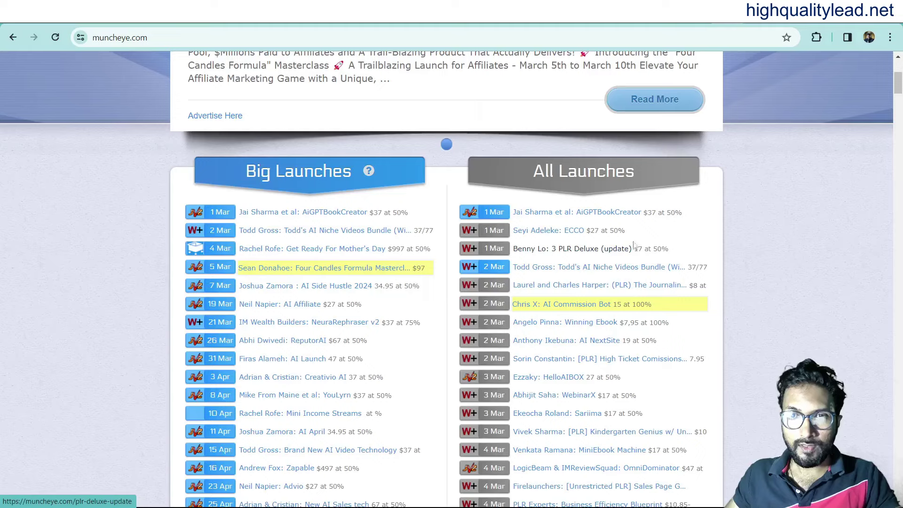
{"action": "left_click", "coordinate": [707, 218]}
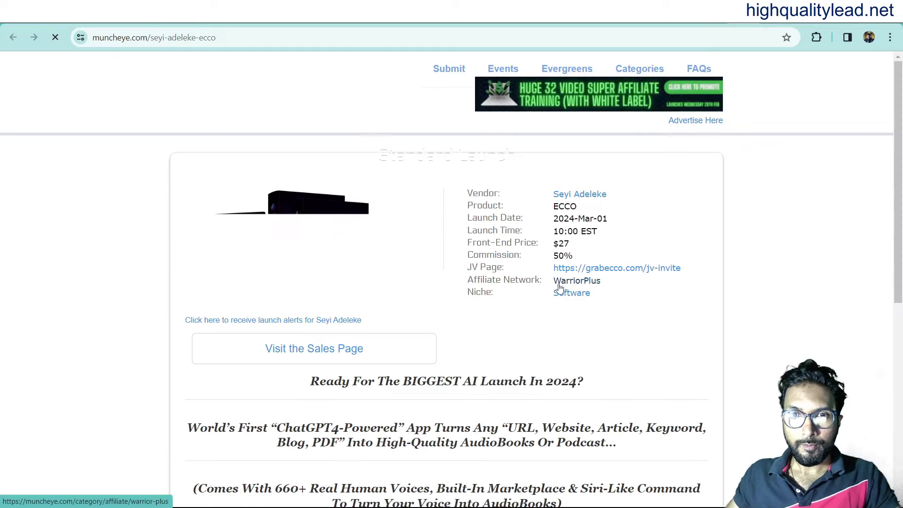
{"action": "left_click", "coordinate": [636, 272]}
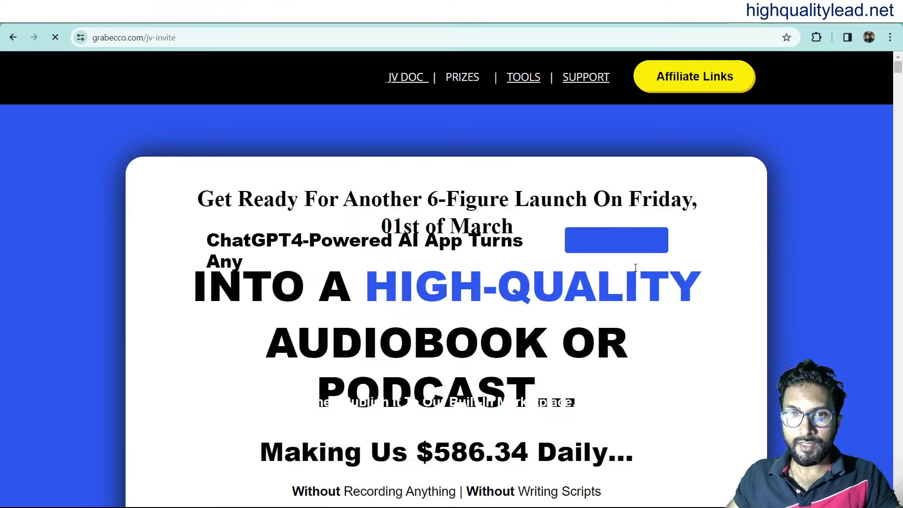
{"action": "left_click", "coordinate": [692, 78]}
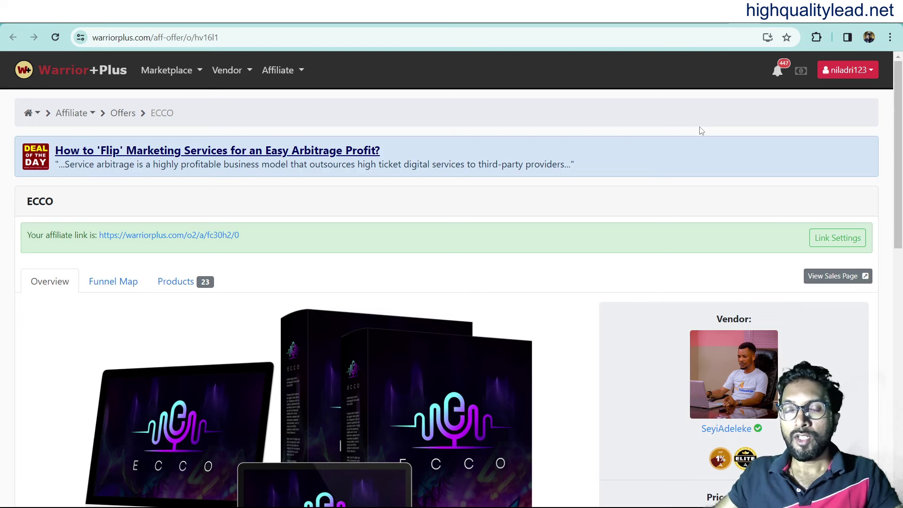
Return to the TacoLoco homepage, open the sign-up form, and enter the advertiser's first and last name.
{"action": "key", "text": "alt+Left"}
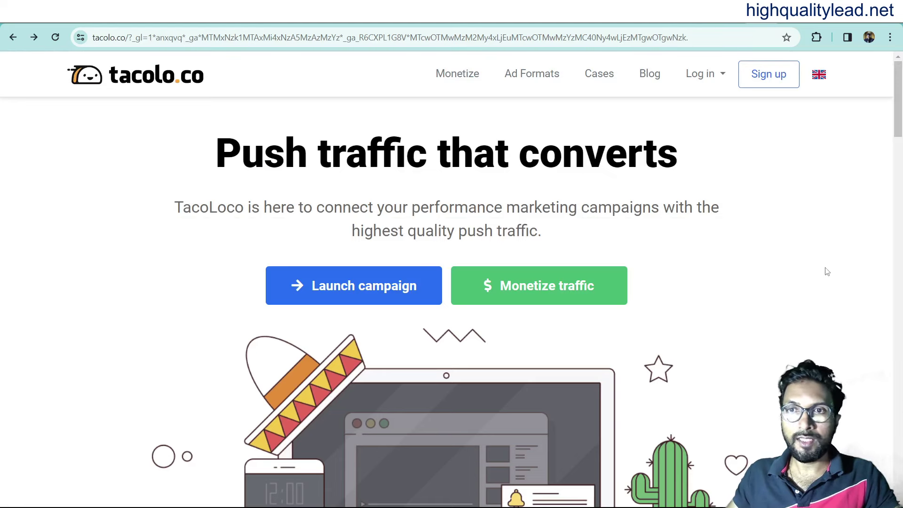
{"action": "left_click", "coordinate": [766, 76]}
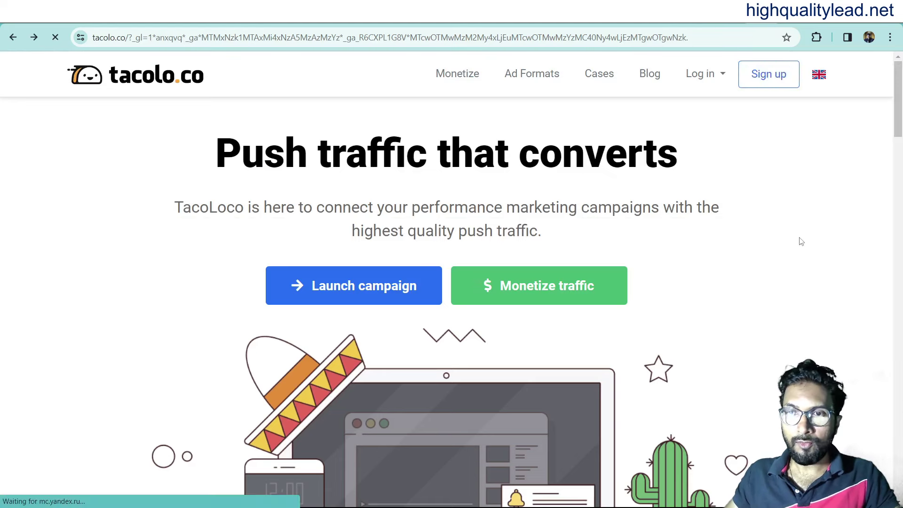
{"action": "left_click", "coordinate": [401, 190]}
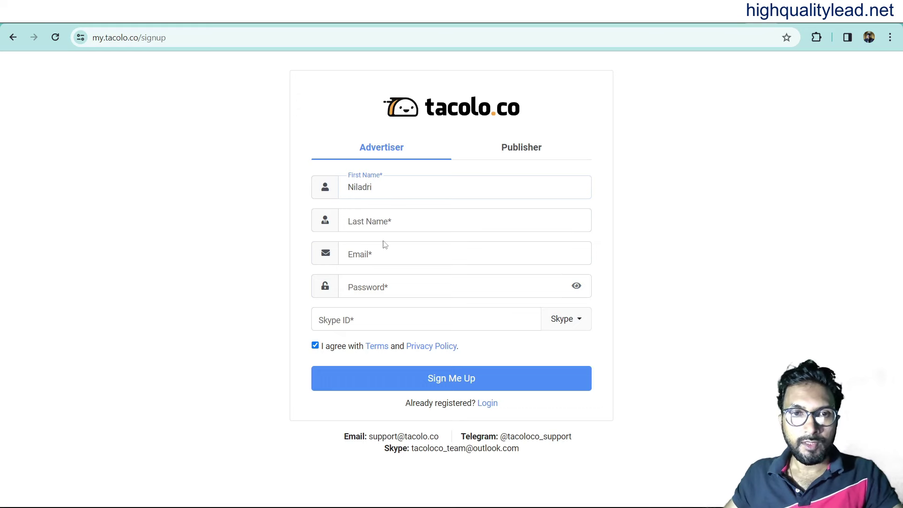
{"action": "left_click", "coordinate": [390, 222]}
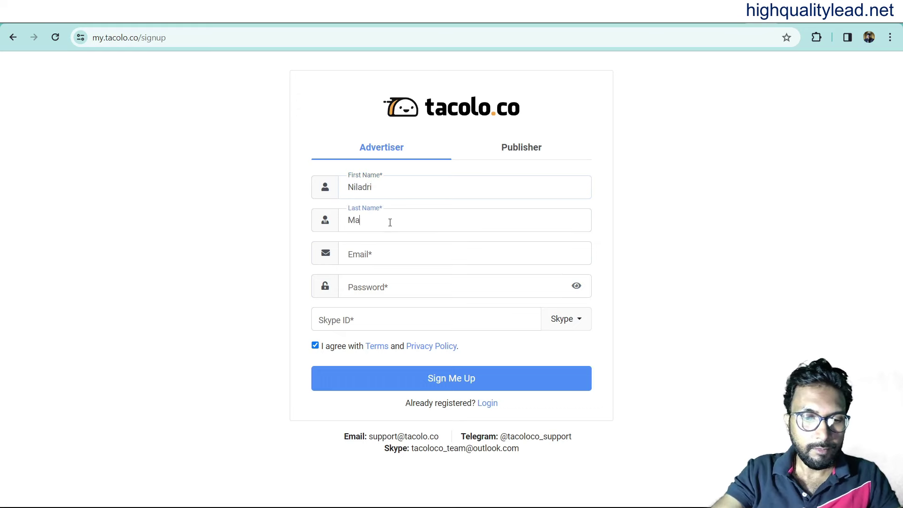
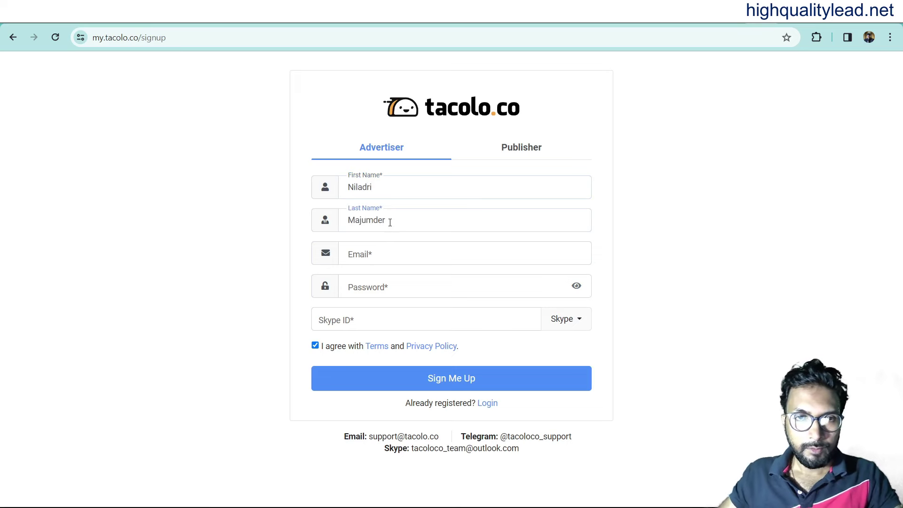
Fill in the saved e-mail, the account password and the saved Skype ID, then submit the sign-up.
{"action": "left_click", "coordinate": [356, 253]}
{"action": "left_click", "coordinate": [447, 306]}
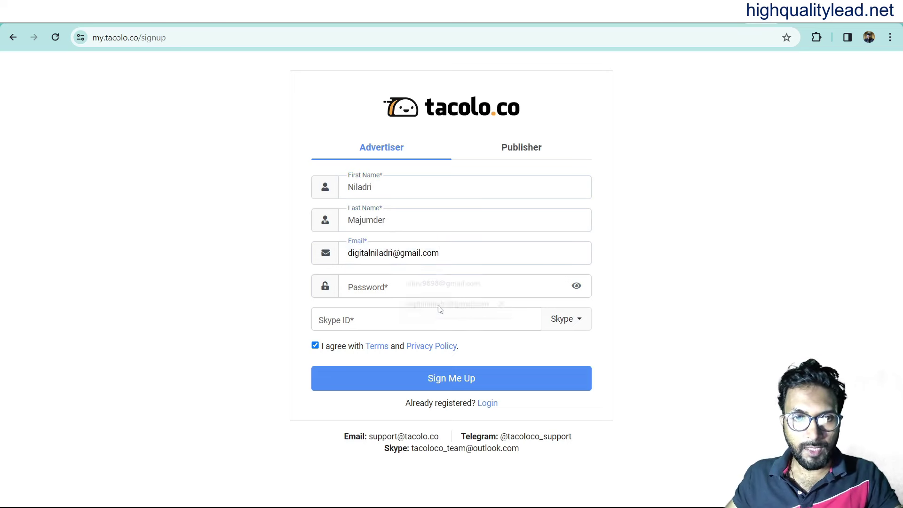
{"action": "left_click", "coordinate": [396, 287]}
{"action": "type", "text": "•••••••"}
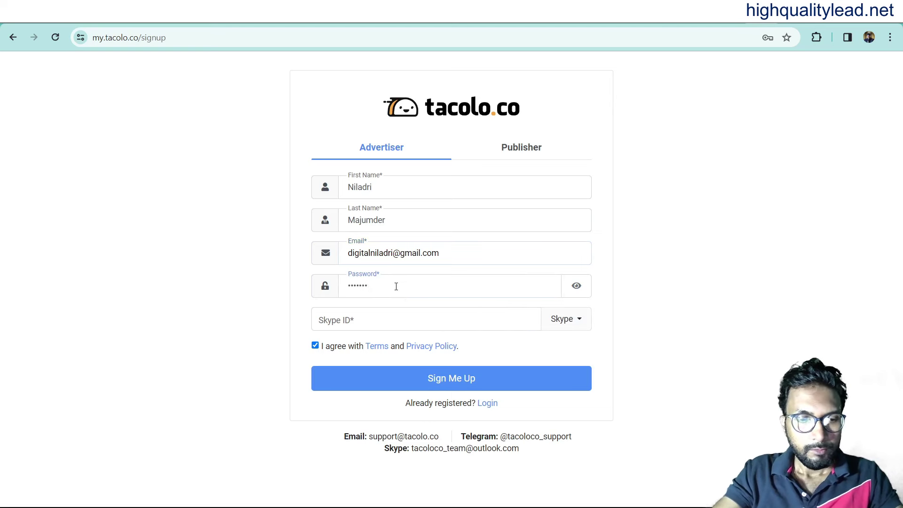
{"action": "type", "text": "•••"}
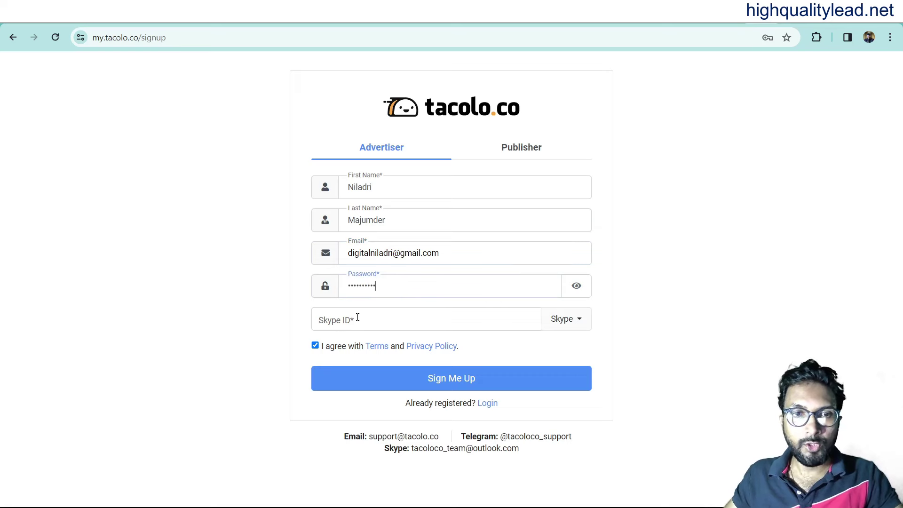
{"action": "left_click", "coordinate": [357, 320]}
{"action": "left_click", "coordinate": [433, 350]}
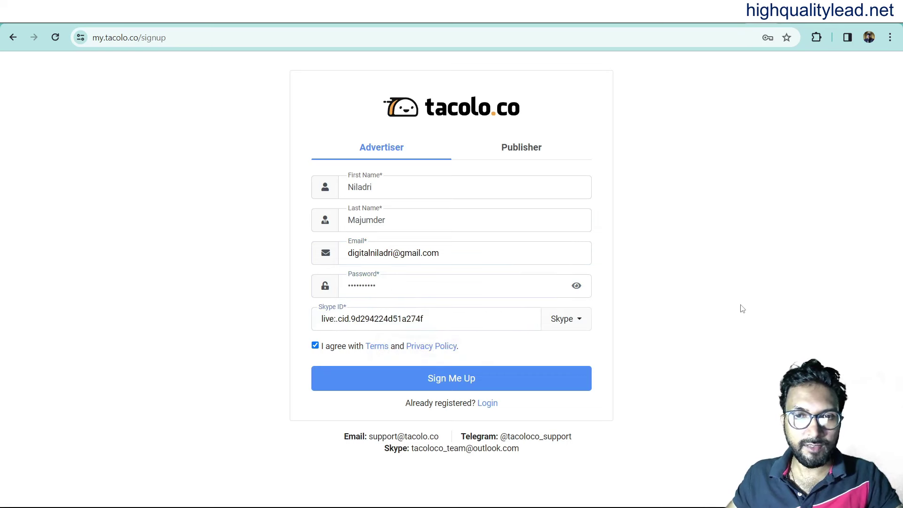
{"action": "left_click", "coordinate": [478, 379]}
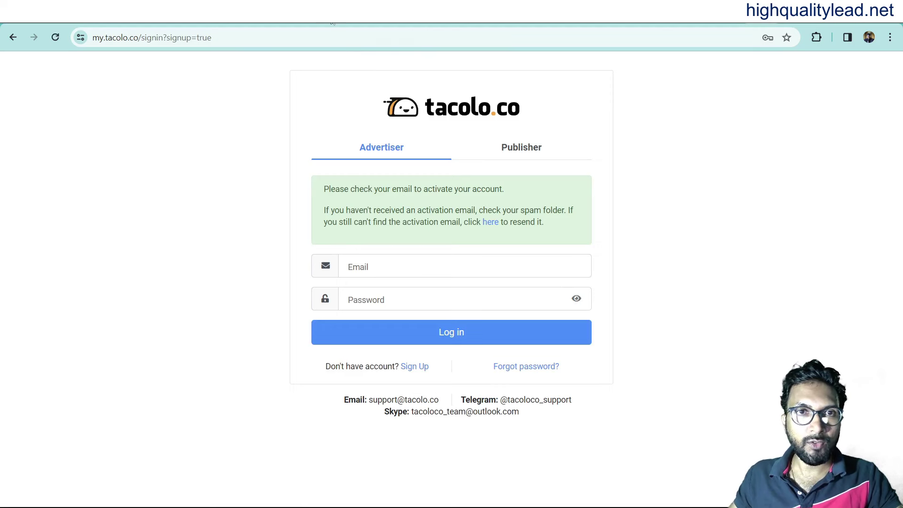
Activate the account from the Gmail activation email, then log in with the saved e-mail and password.
{"action": "left_click", "coordinate": [374, 12]}
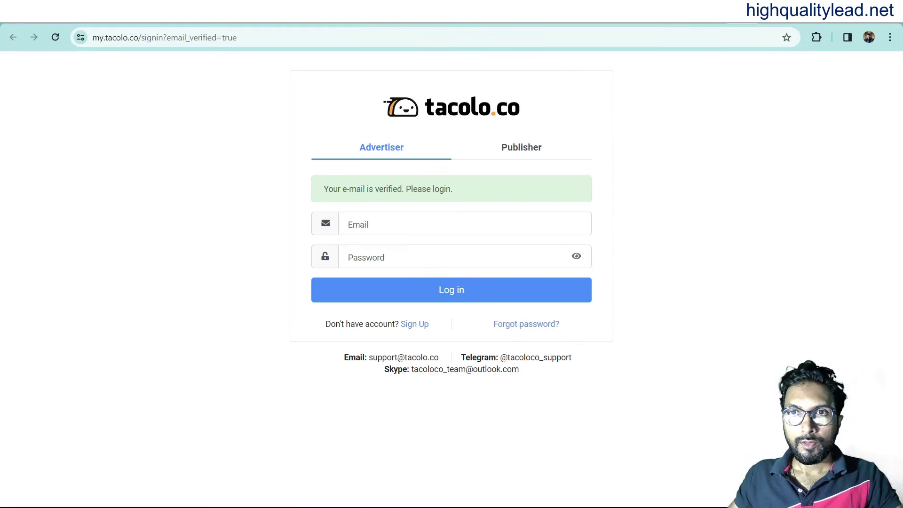
{"action": "left_click", "coordinate": [373, 221]}
{"action": "left_click", "coordinate": [432, 296]}
{"action": "left_click", "coordinate": [370, 256]}
{"action": "type", "text": "•••••••••"}
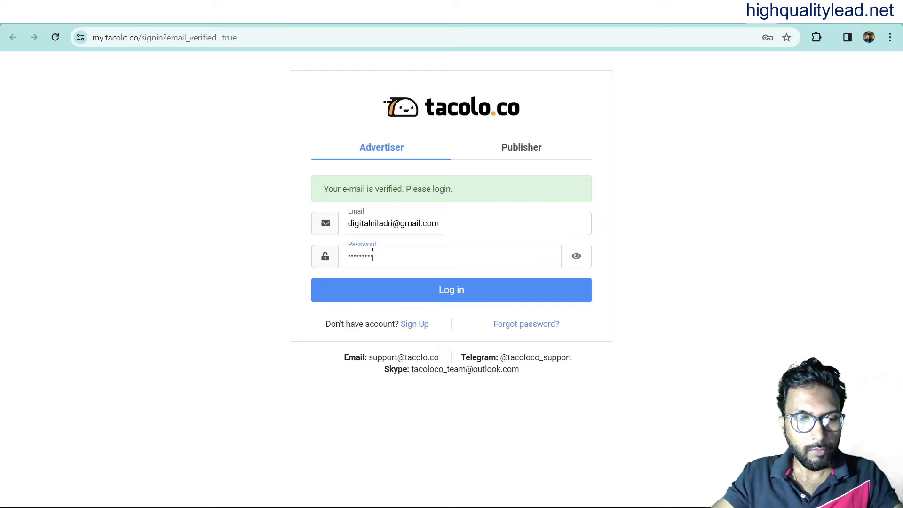
{"action": "left_click", "coordinate": [436, 287]}
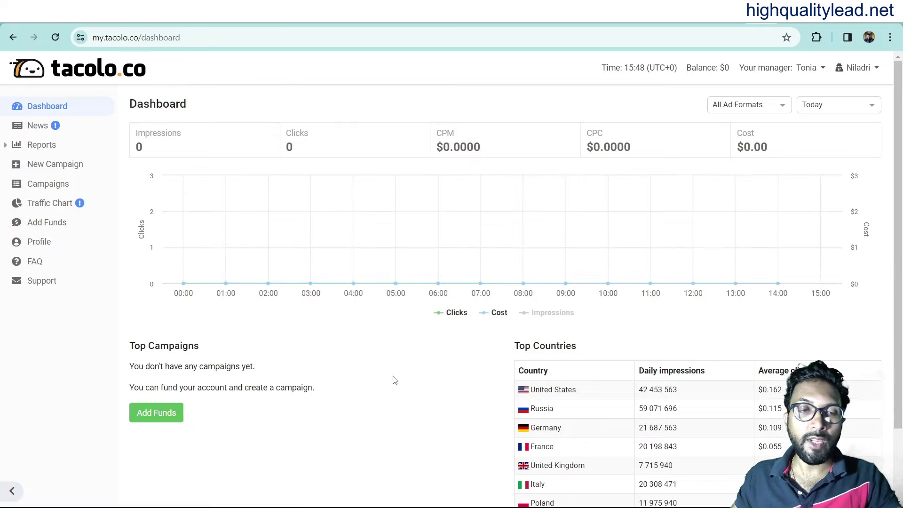
Open Add Funds from the dashboard and highlight the $100 minimum deposit rule.
{"action": "scroll", "coordinate": [400, 366], "scroll_direction": "down", "scroll_amount": 2}
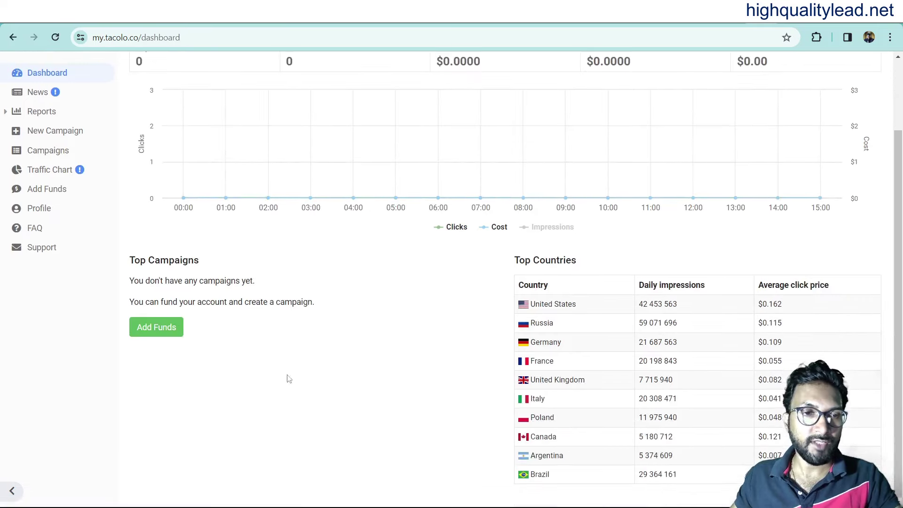
{"action": "left_click", "coordinate": [153, 331]}
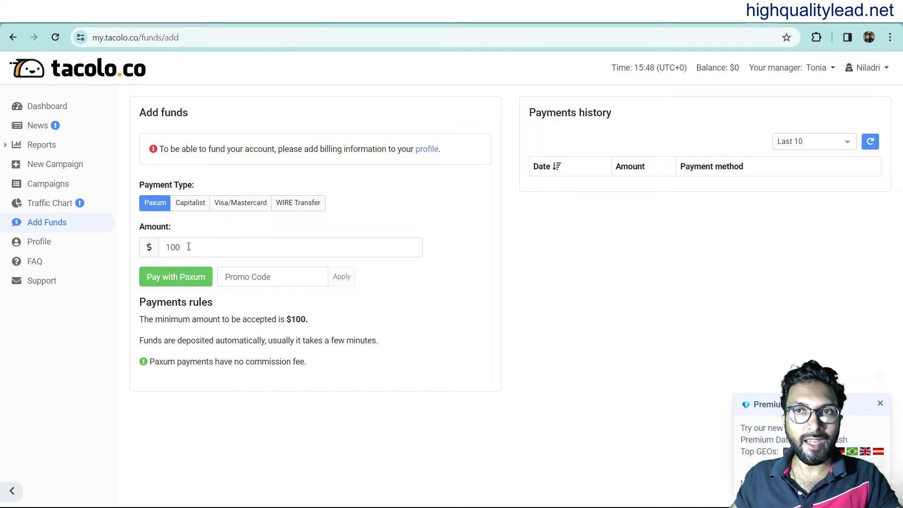
{"action": "left_click_drag", "start_coordinate": [140, 322], "coordinate": [309, 320]}
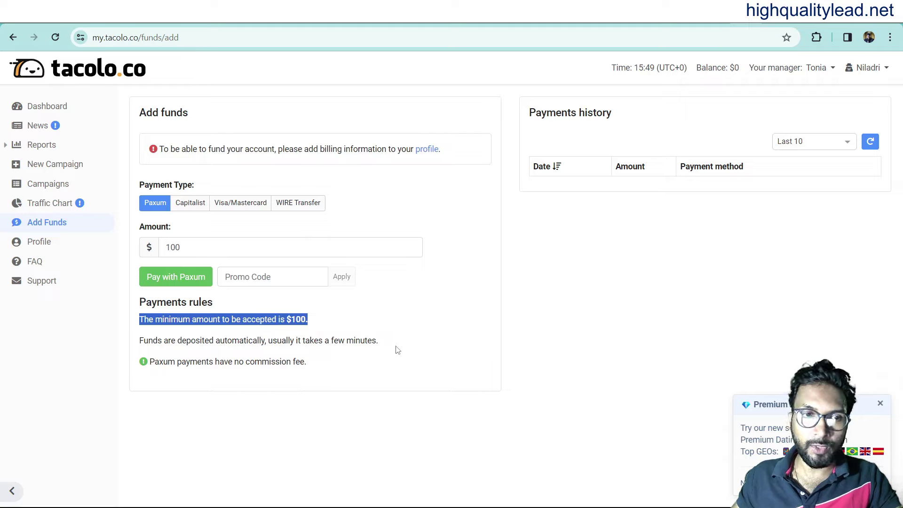
On the TacoLoco homepage, view the Push notifications, In-page push and Direct clicks ad format details.
{"action": "left_click", "coordinate": [828, 14]}
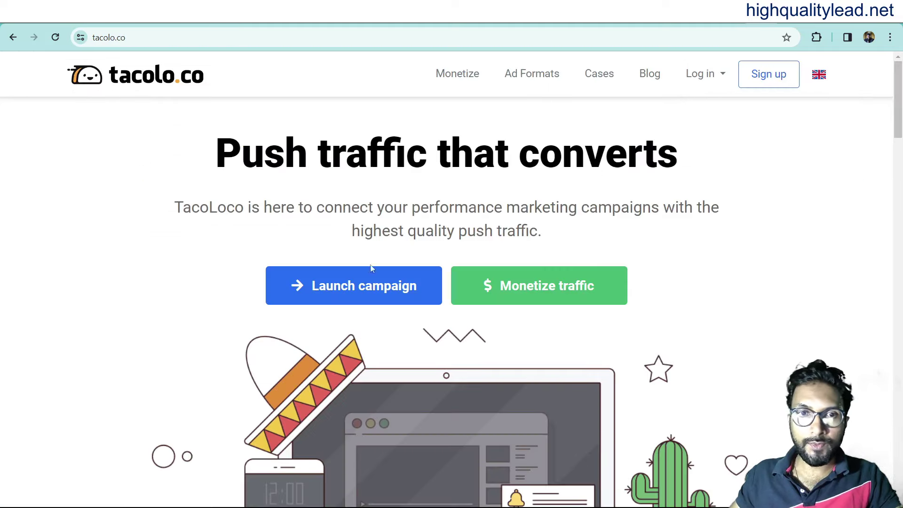
{"action": "scroll", "coordinate": [197, 319], "scroll_direction": "down", "scroll_amount": 10}
{"action": "scroll", "coordinate": [135, 306], "scroll_direction": "down", "scroll_amount": 1}
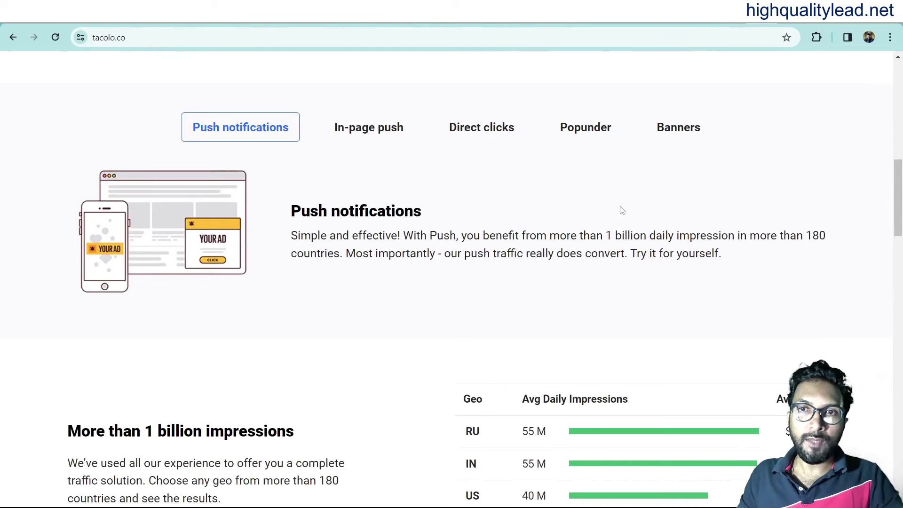
{"action": "left_click", "coordinate": [212, 136]}
{"action": "left_click", "coordinate": [343, 128]}
{"action": "left_click", "coordinate": [480, 135]}
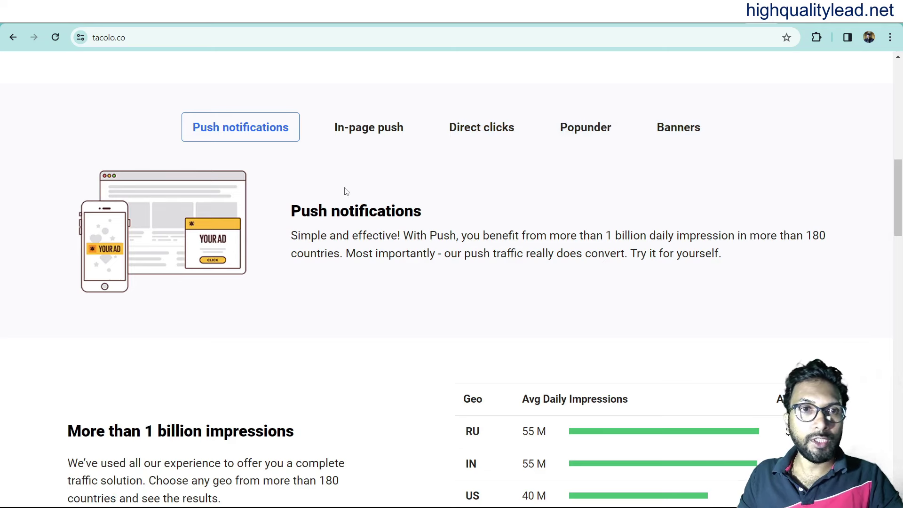
Scroll through the landing page and highlight the $0.001 minimum click price.
{"action": "scroll", "coordinate": [338, 292], "scroll_direction": "down", "scroll_amount": 2}
{"action": "scroll", "coordinate": [337, 292], "scroll_direction": "down", "scroll_amount": 3}
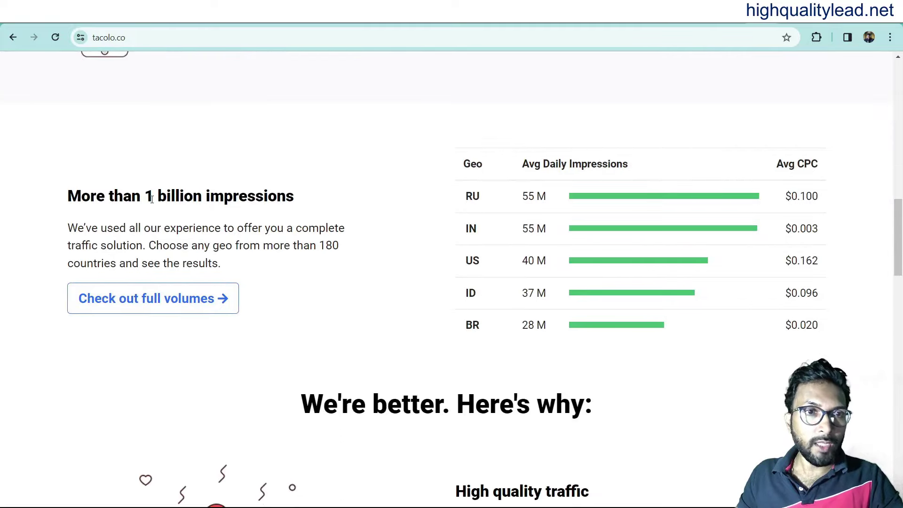
{"action": "scroll", "coordinate": [392, 323], "scroll_direction": "down", "scroll_amount": 1}
{"action": "scroll", "coordinate": [365, 317], "scroll_direction": "down", "scroll_amount": 7}
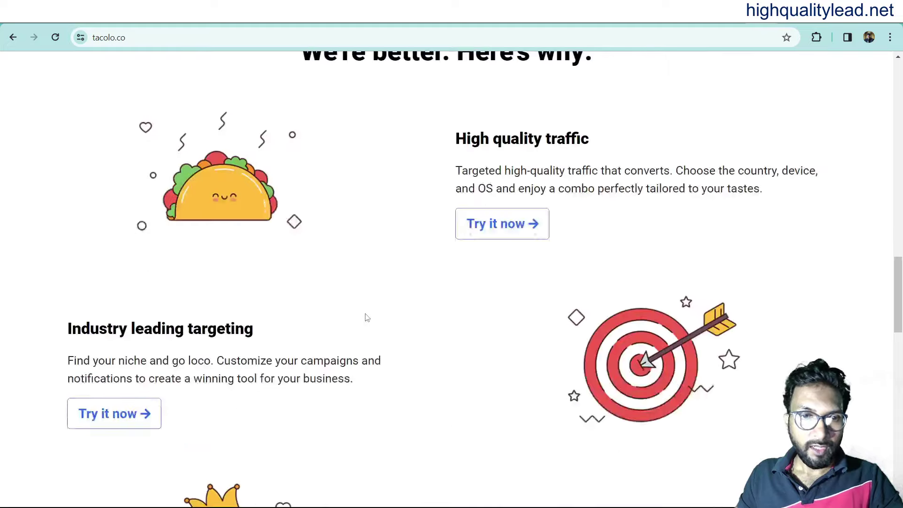
{"action": "scroll", "coordinate": [365, 317], "scroll_direction": "up", "scroll_amount": 6}
{"action": "scroll", "coordinate": [366, 316], "scroll_direction": "up", "scroll_amount": 4}
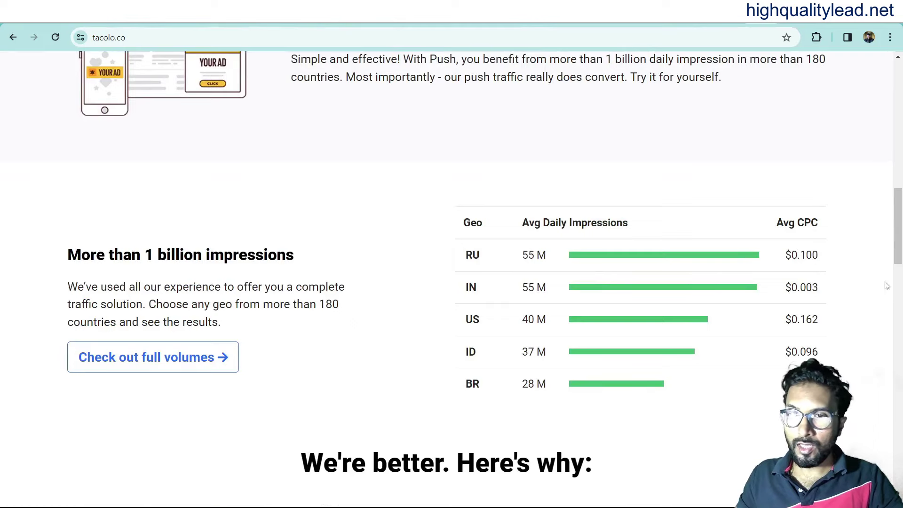
{"action": "scroll", "coordinate": [899, 244], "scroll_direction": "down", "scroll_amount": 3}
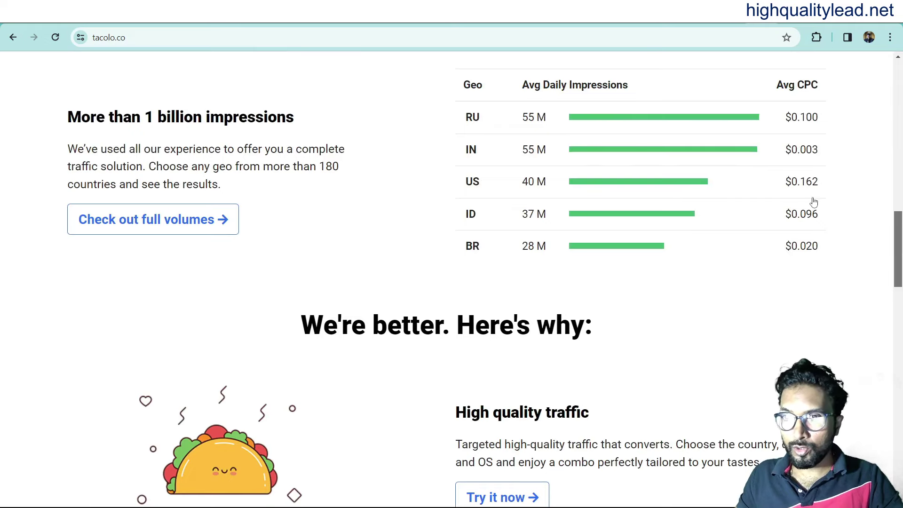
{"action": "scroll", "coordinate": [218, 347], "scroll_direction": "down", "scroll_amount": 15}
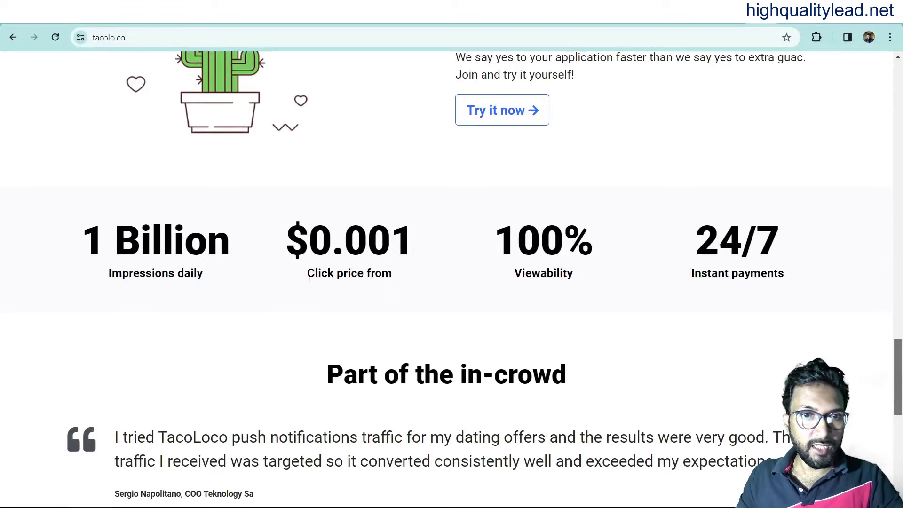
{"action": "left_click_drag", "start_coordinate": [278, 246], "coordinate": [432, 240]}
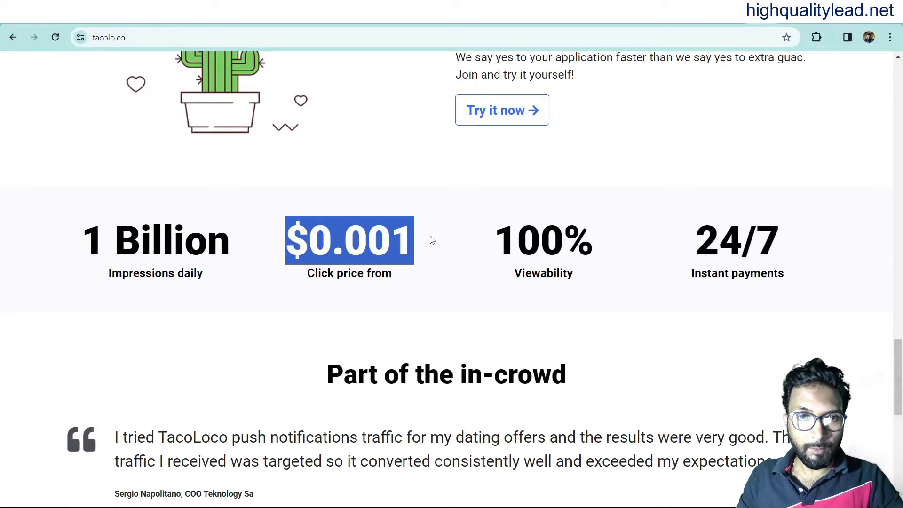
{"action": "left_click", "coordinate": [461, 272]}
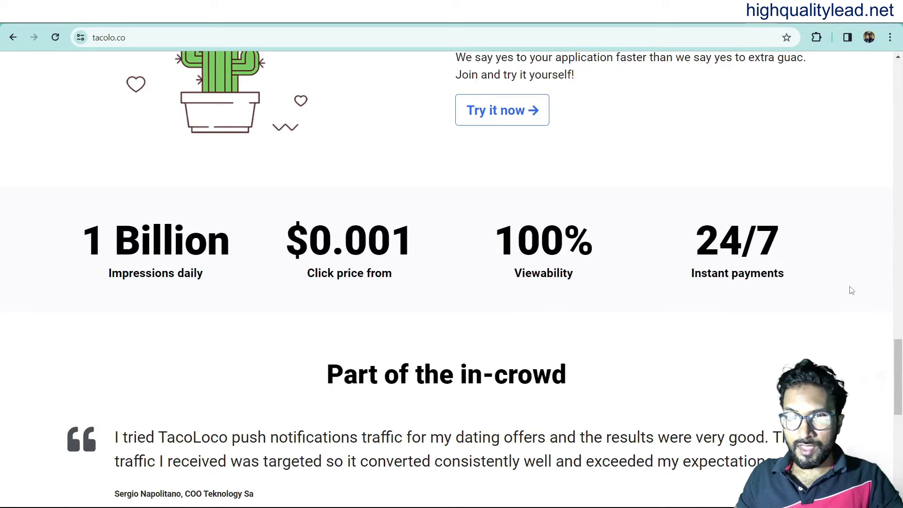
{"action": "left_click_drag", "start_coordinate": [899, 377], "coordinate": [901, 49]}
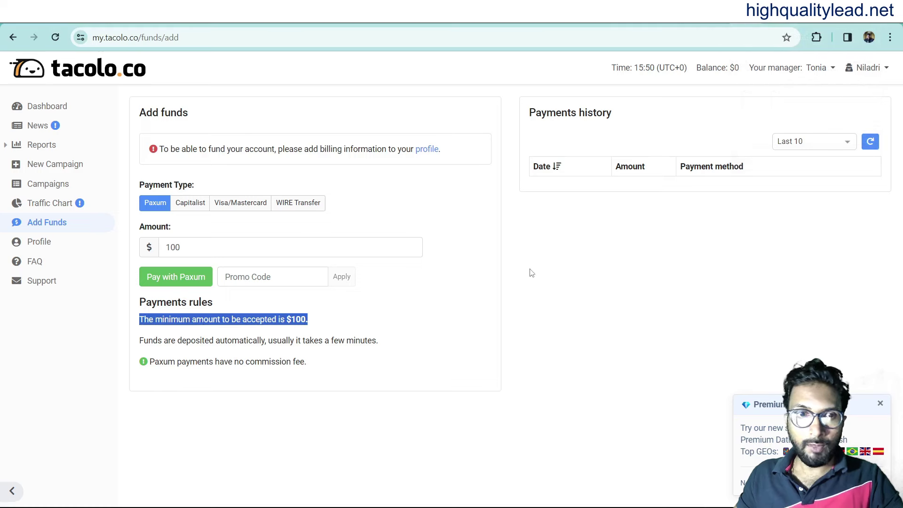
Open a new campaign form and select the product name Ecco in the JV doc title.
{"action": "left_click", "coordinate": [456, 333]}
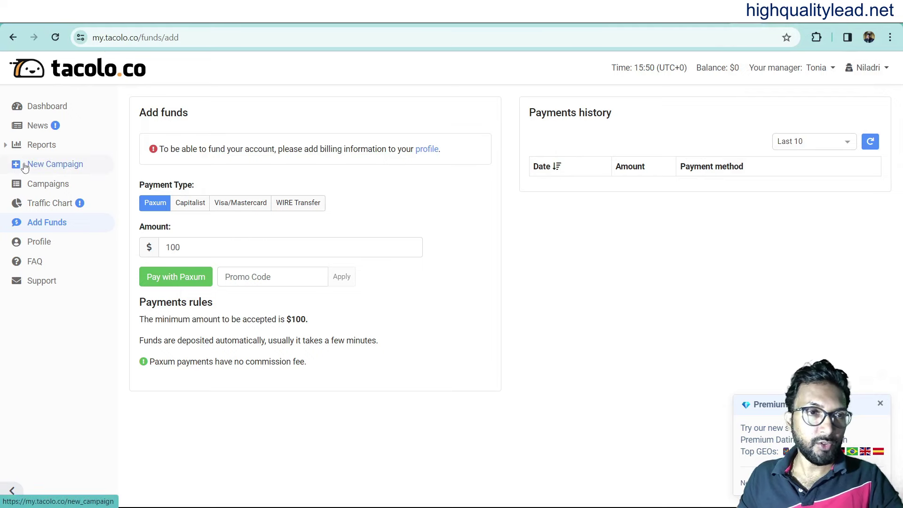
{"action": "left_click", "coordinate": [47, 170]}
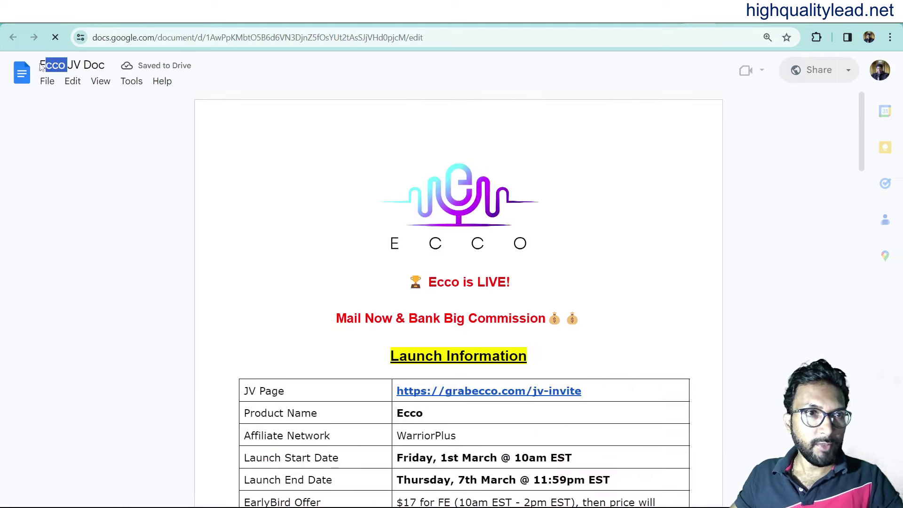
{"action": "double_click", "coordinate": [41, 69]}
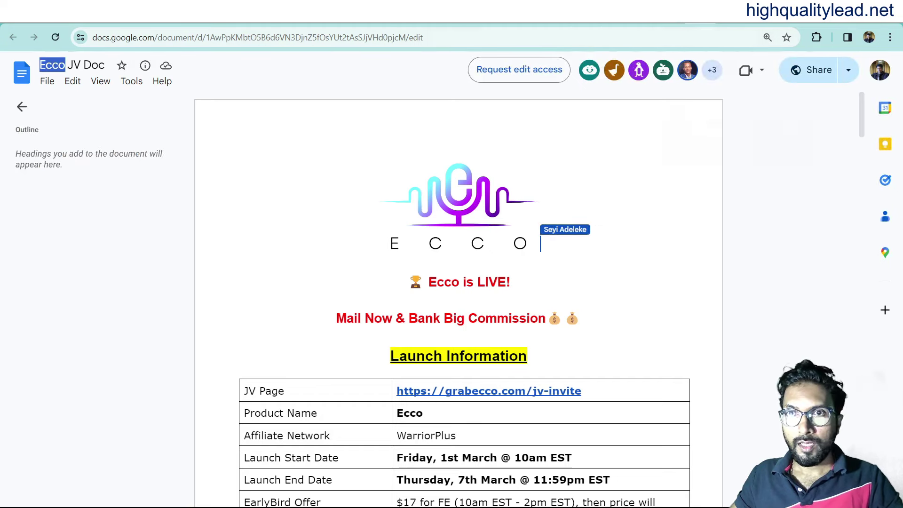
Enter 'Ecco' as the campaign name and select Mainstream as the traffic type.
{"action": "left_click", "coordinate": [771, 12]}
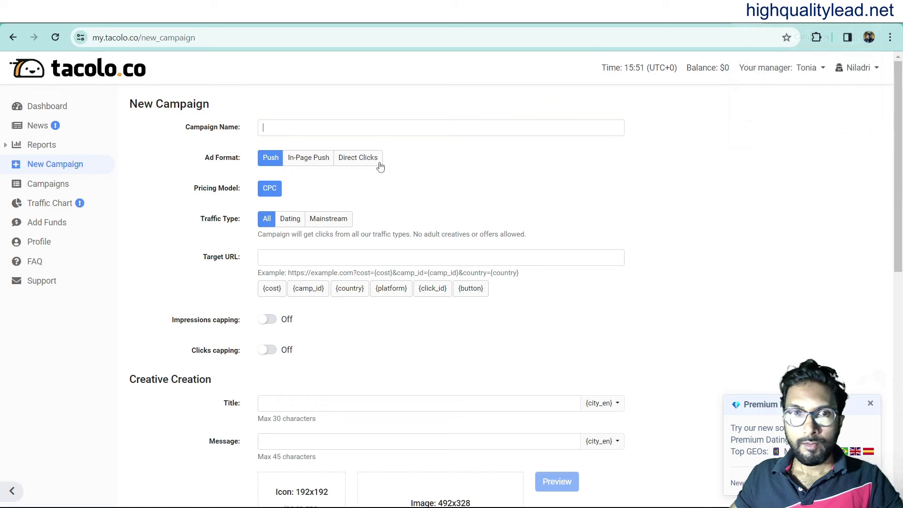
{"action": "type", "text": "Ecco"}
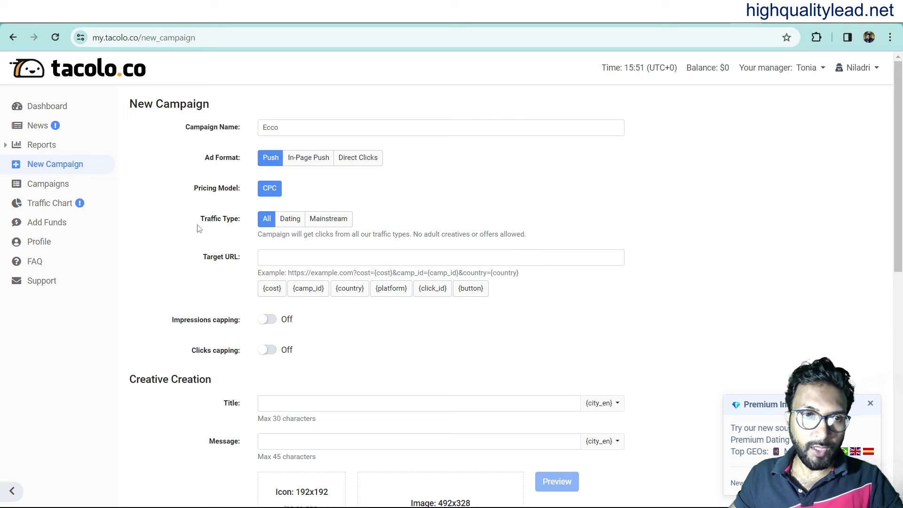
{"action": "left_click", "coordinate": [329, 220]}
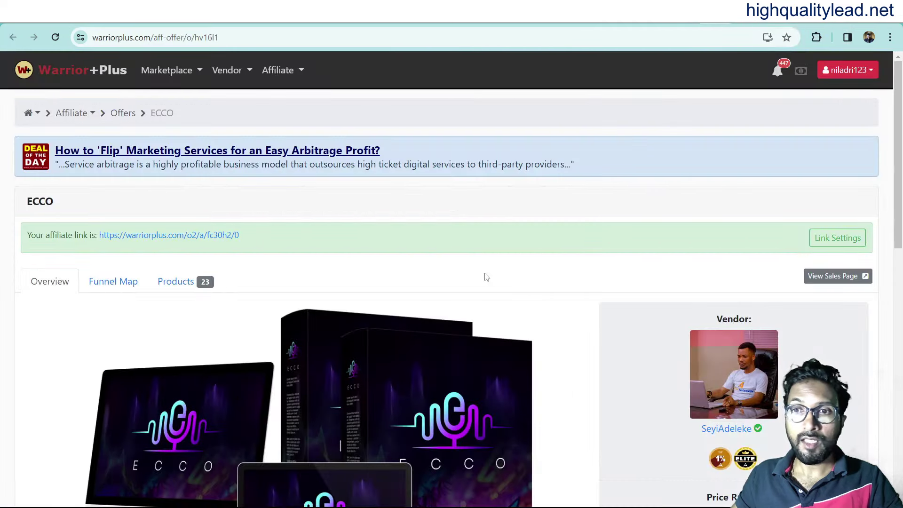
Copy the ECCO affiliate link address from the WarriorPlus offer page.
{"action": "right_click", "coordinate": [173, 235]}
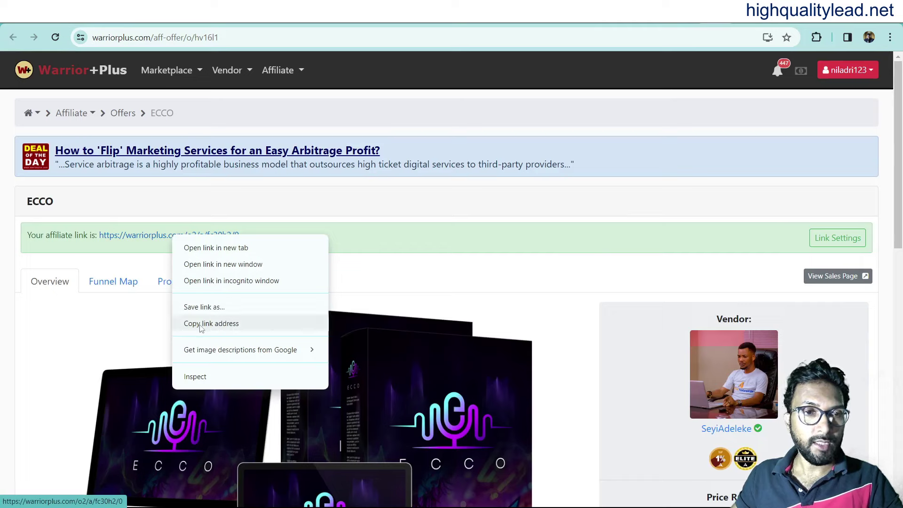
{"action": "left_click", "coordinate": [200, 325]}
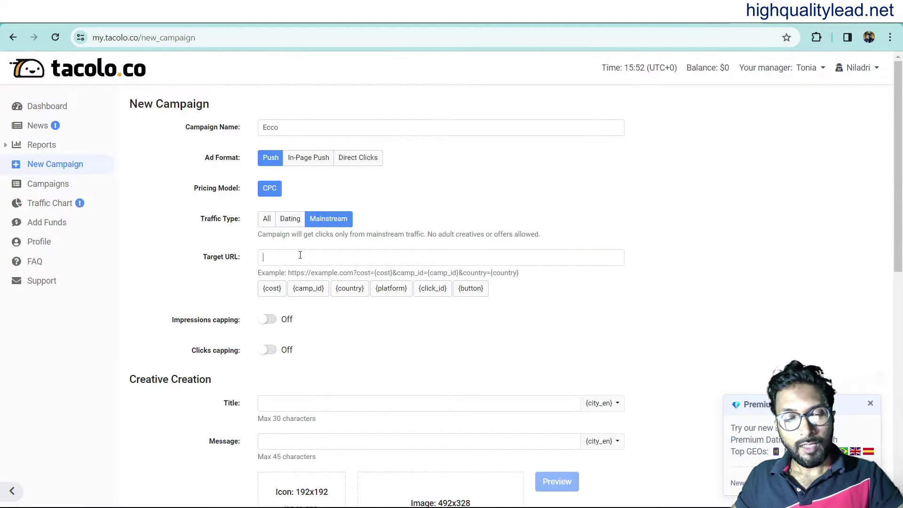
Paste the affiliate link as Target URL and title the ad 'ECCO create Audiobooks'.
{"action": "key", "text": "ctrl+v"}
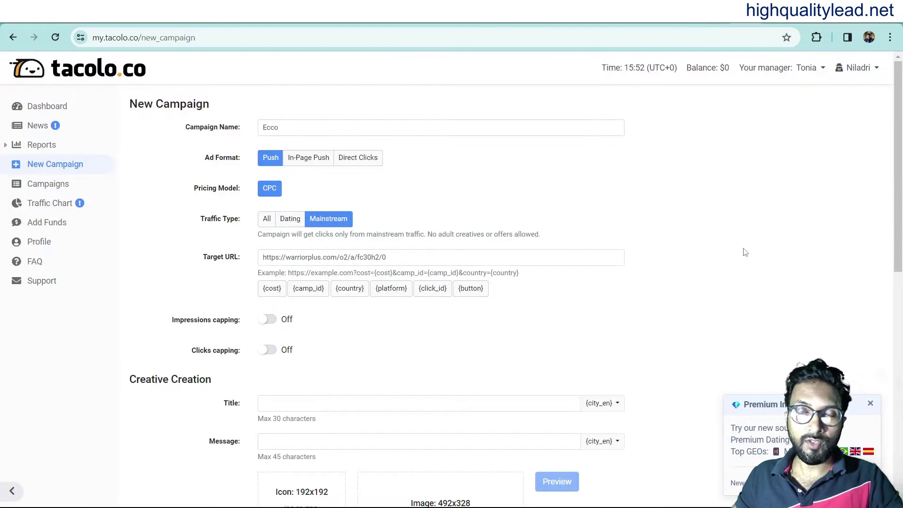
{"action": "scroll", "coordinate": [228, 214], "scroll_direction": "down", "scroll_amount": 3}
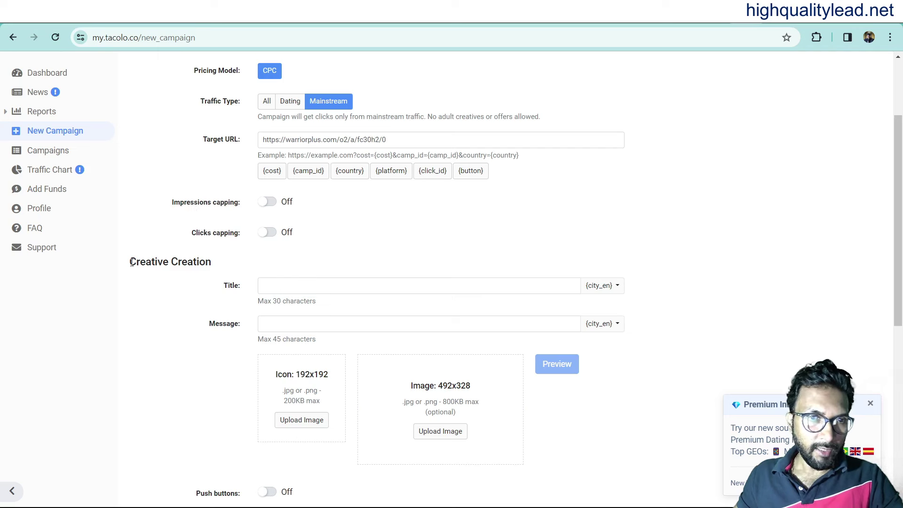
{"action": "left_click", "coordinate": [277, 286]}
{"action": "type", "text": "ECCO create Audioboo"}
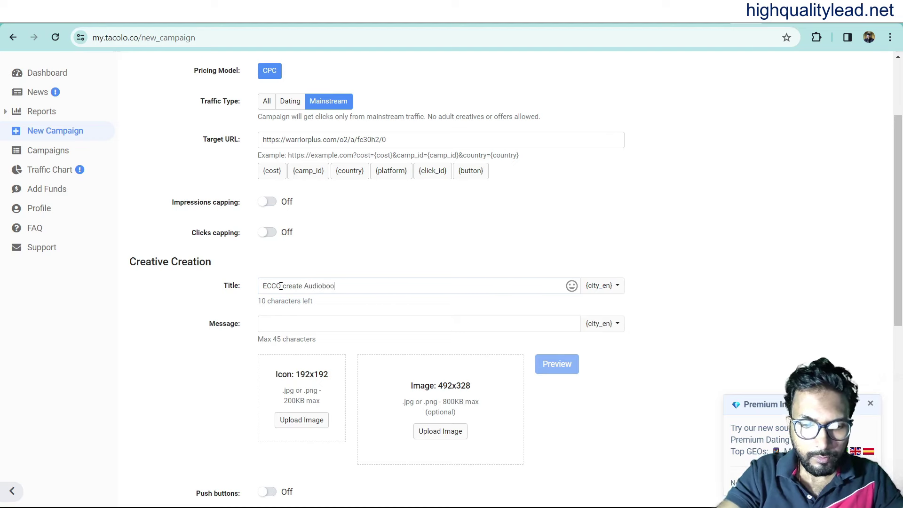
{"action": "type", "text": "ks"}
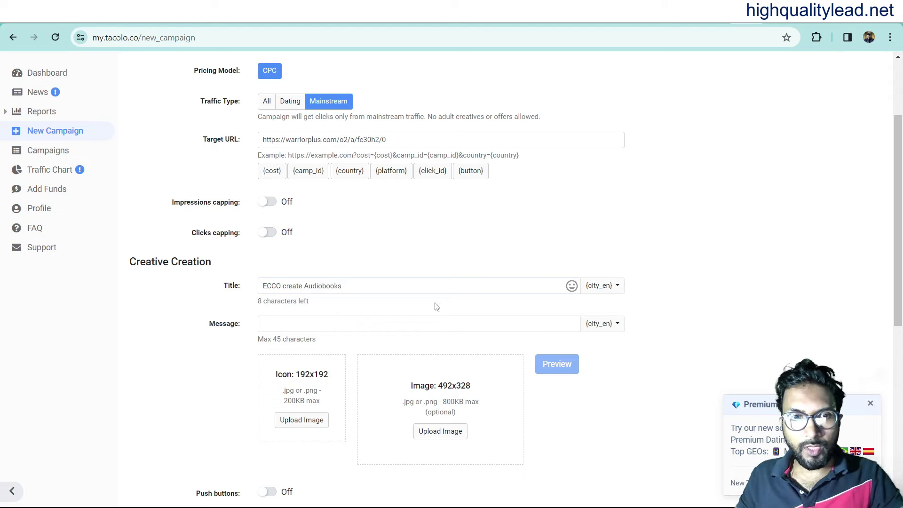
{"action": "left_click", "coordinate": [200, 337]}
Enter the ad message 'Audiobooks, Podcasts, or Voiceovers with ECCO'.
{"action": "left_click", "coordinate": [280, 324]}
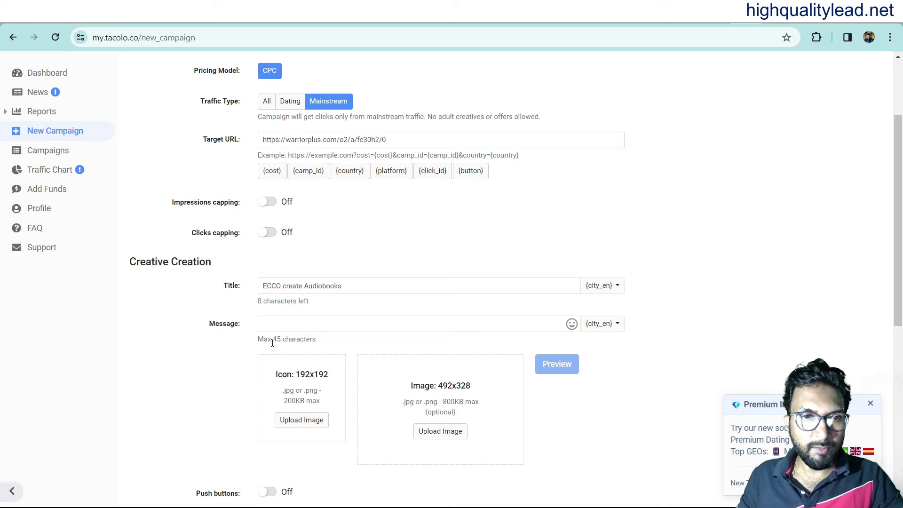
{"action": "key", "text": "ctrl+v"}
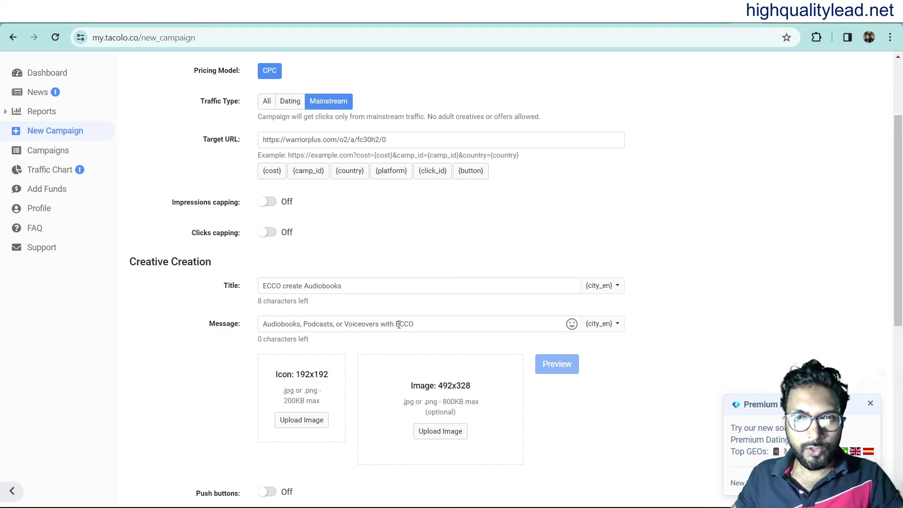
{"action": "scroll", "coordinate": [464, 258], "scroll_direction": "down", "scroll_amount": 3}
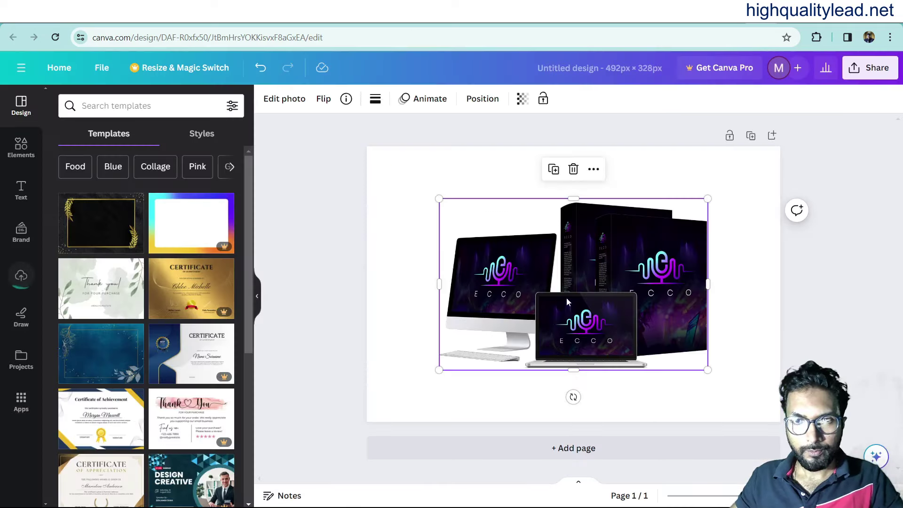
Move and enlarge the ECCO mockup image to fill the 492×328 canvas.
{"action": "left_click_drag", "start_coordinate": [567, 301], "coordinate": [522, 270]}
{"action": "left_click_drag", "start_coordinate": [635, 318], "coordinate": [767, 431]}
{"action": "left_click", "coordinate": [808, 285]}
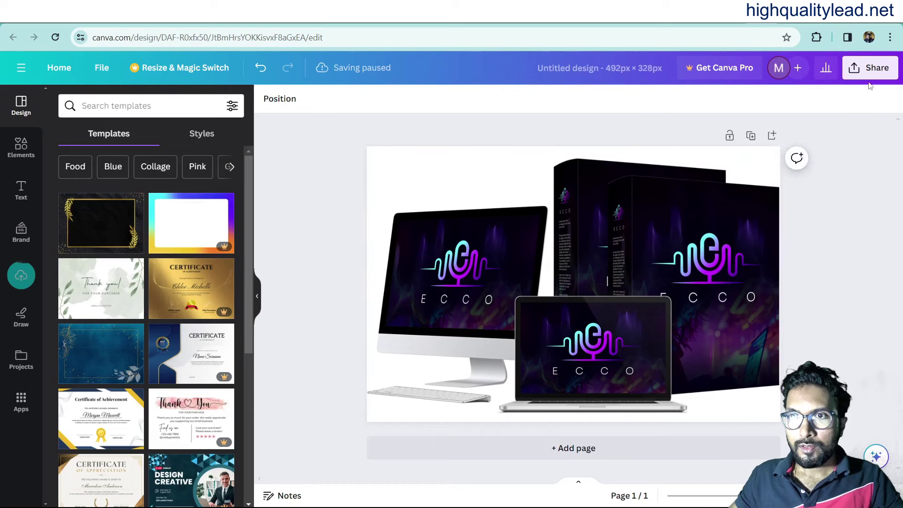
Download the Canva design as a PNG.
{"action": "left_click", "coordinate": [869, 76]}
{"action": "left_click", "coordinate": [713, 363]}
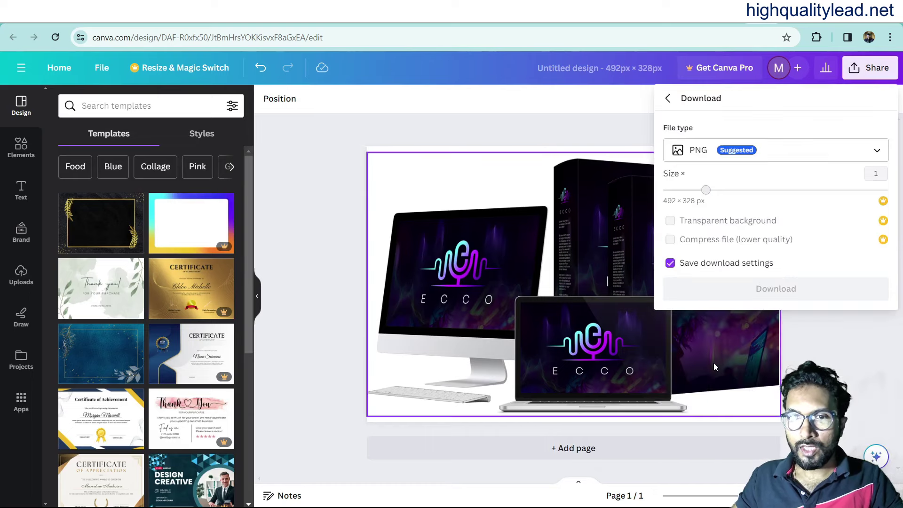
{"action": "left_click", "coordinate": [764, 348]}
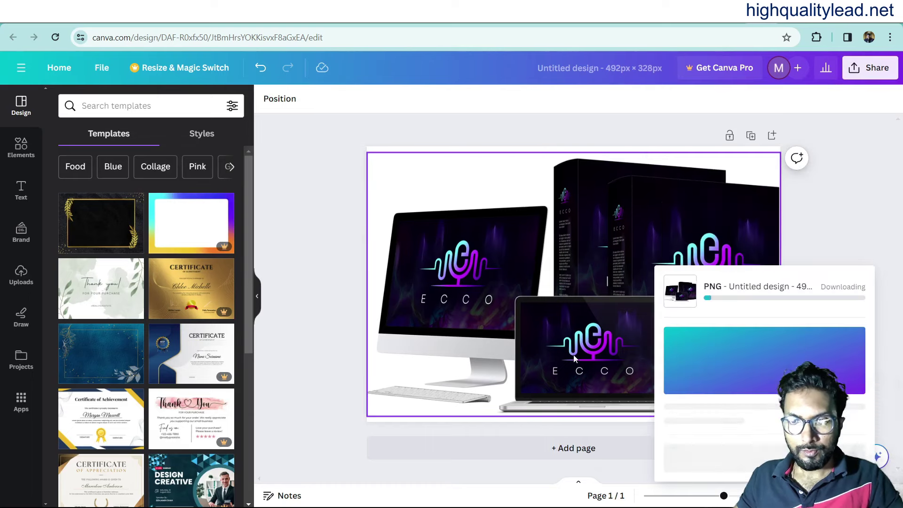
Upload 'Untitled design (18)' from Downloads as the cropped 492×328 ECCO ad image.
{"action": "left_click", "coordinate": [753, 11]}
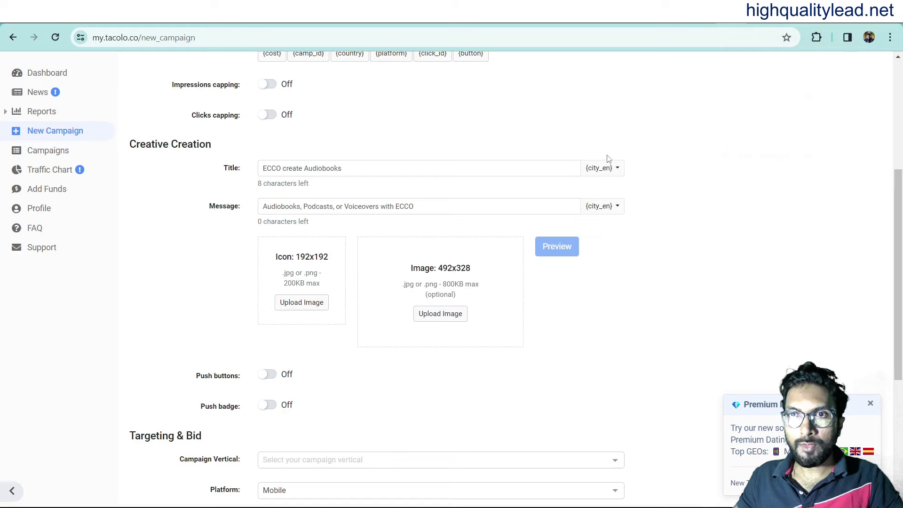
{"action": "left_click", "coordinate": [431, 313]}
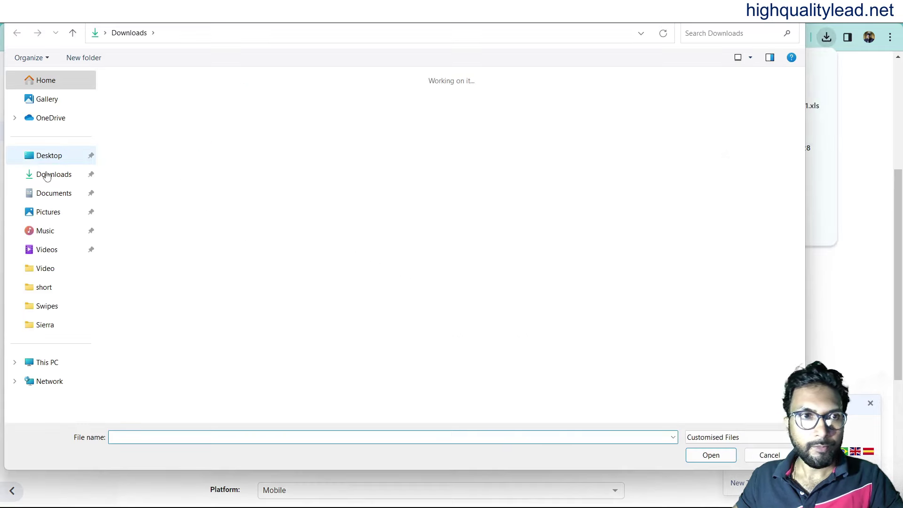
{"action": "left_click", "coordinate": [47, 175]}
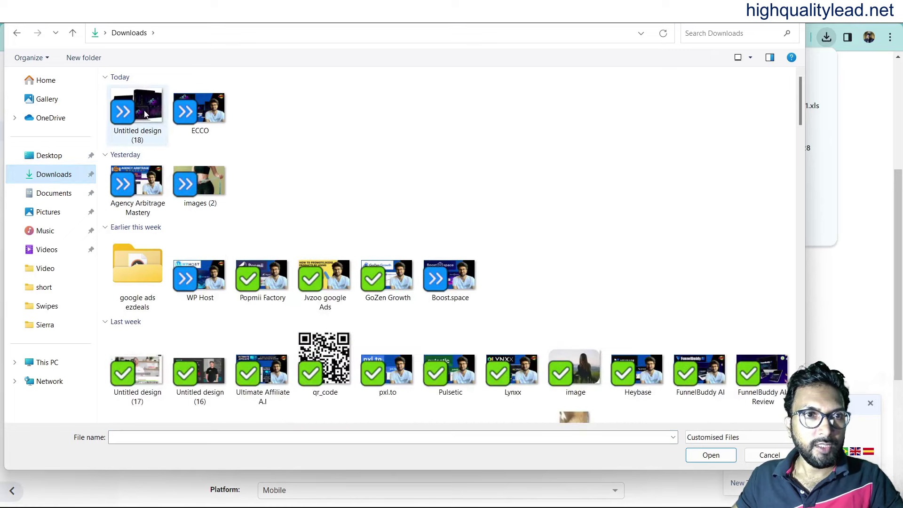
{"action": "left_click", "coordinate": [137, 113]}
{"action": "left_click", "coordinate": [710, 455]}
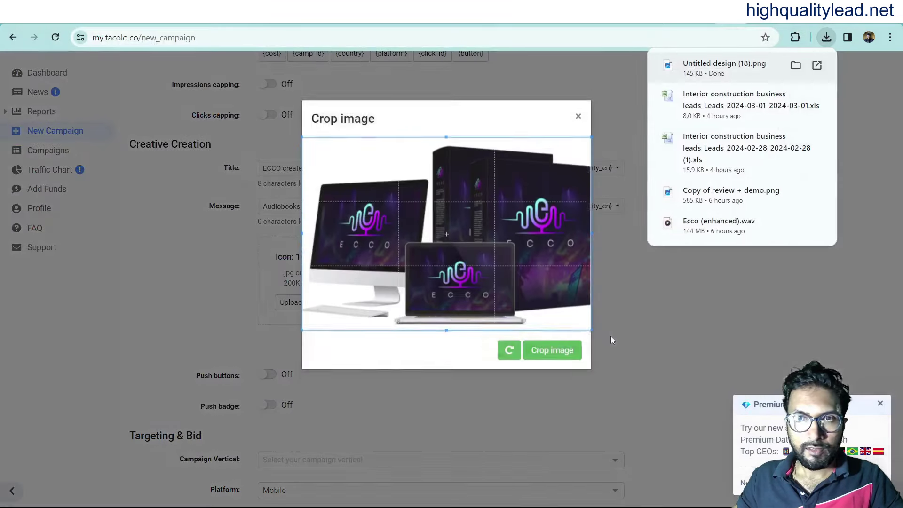
{"action": "left_click", "coordinate": [544, 360]}
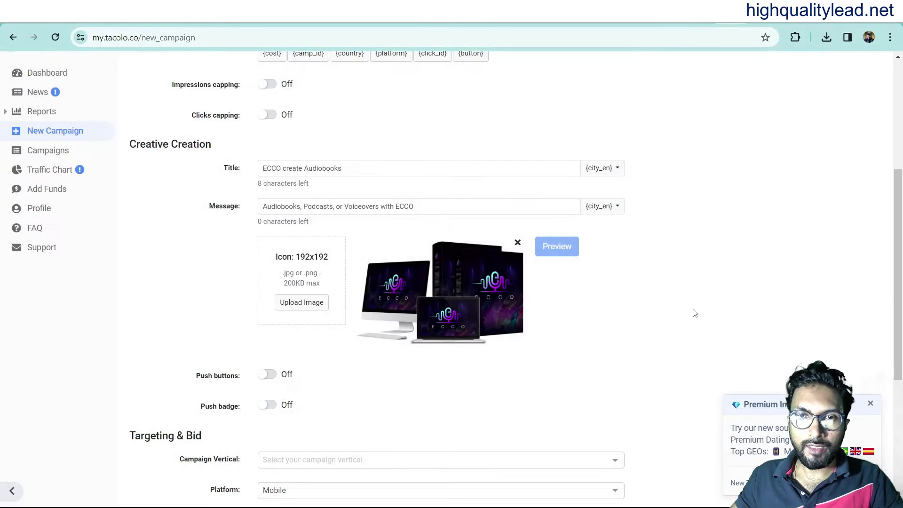
Set the campaign vertical to Mainstream and keep Mobile as the platform.
{"action": "scroll", "coordinate": [678, 314], "scroll_direction": "down", "scroll_amount": 3}
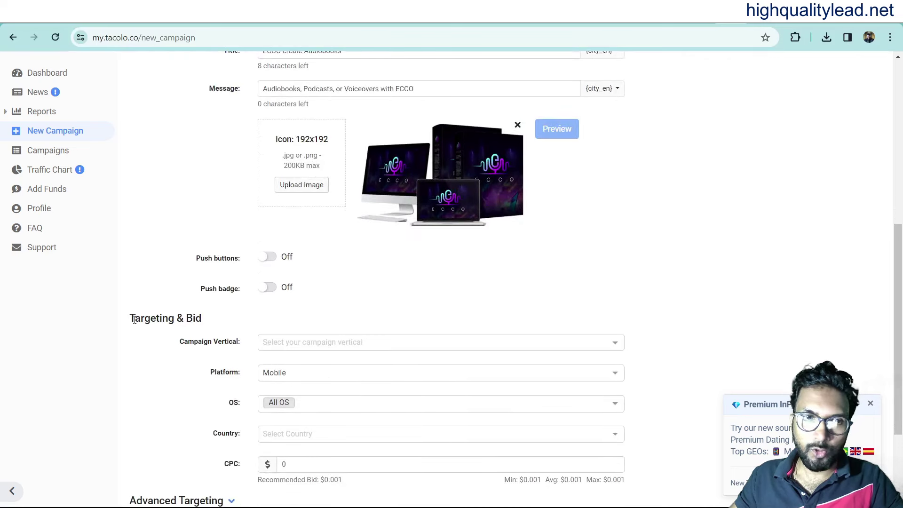
{"action": "scroll", "coordinate": [119, 320], "scroll_direction": "down", "scroll_amount": 3}
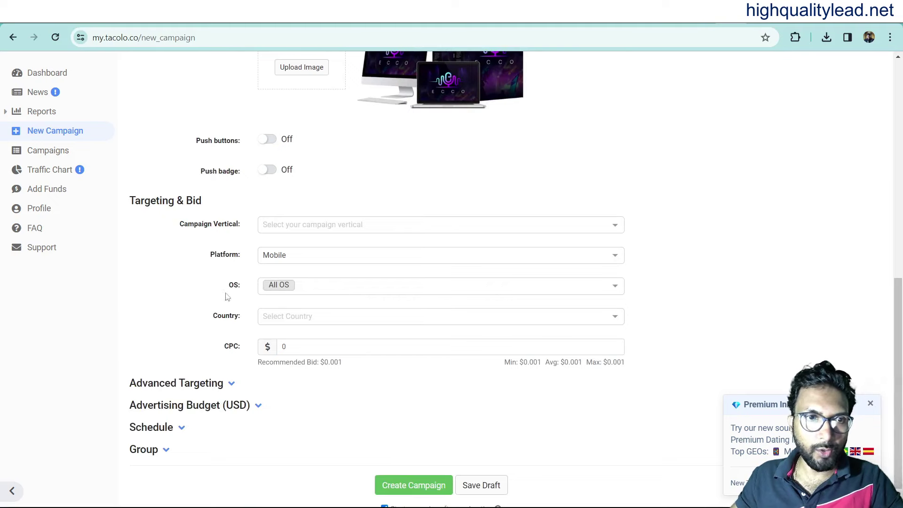
{"action": "left_click", "coordinate": [333, 225]}
{"action": "left_click", "coordinate": [299, 397]}
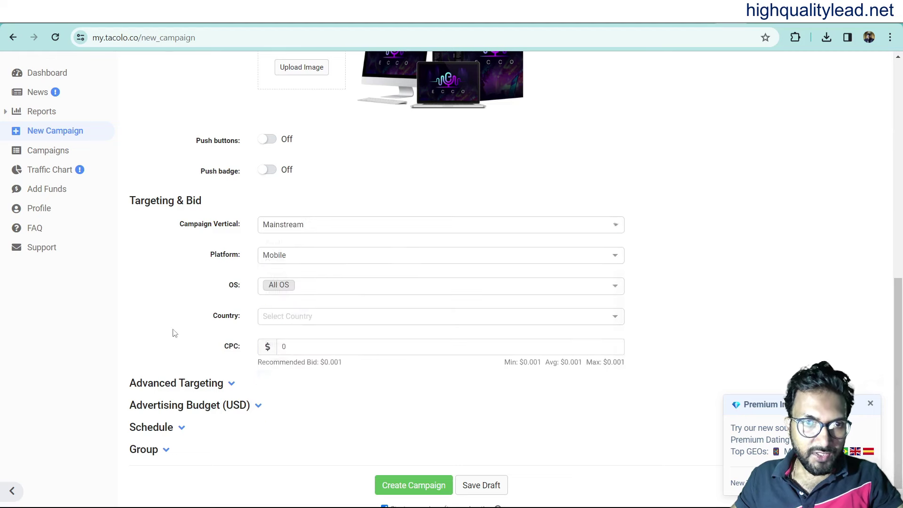
{"action": "left_click", "coordinate": [321, 255]}
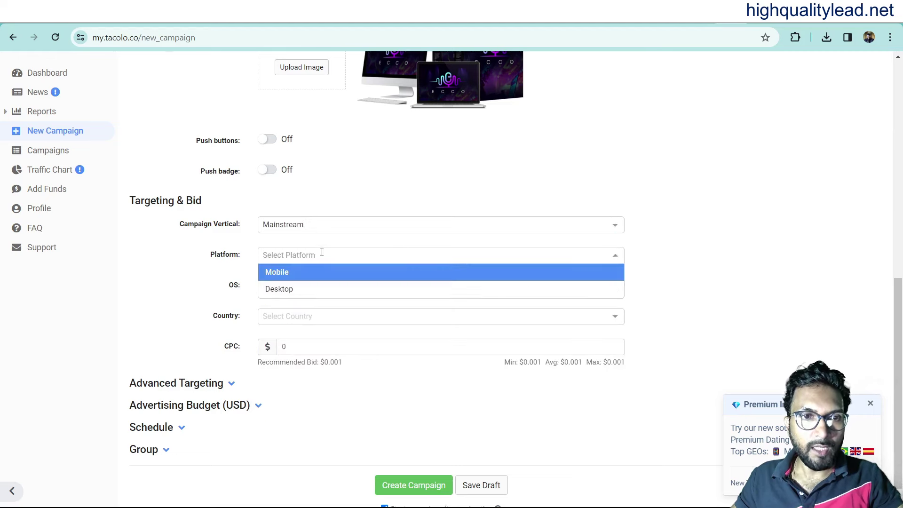
{"action": "left_click", "coordinate": [281, 277]}
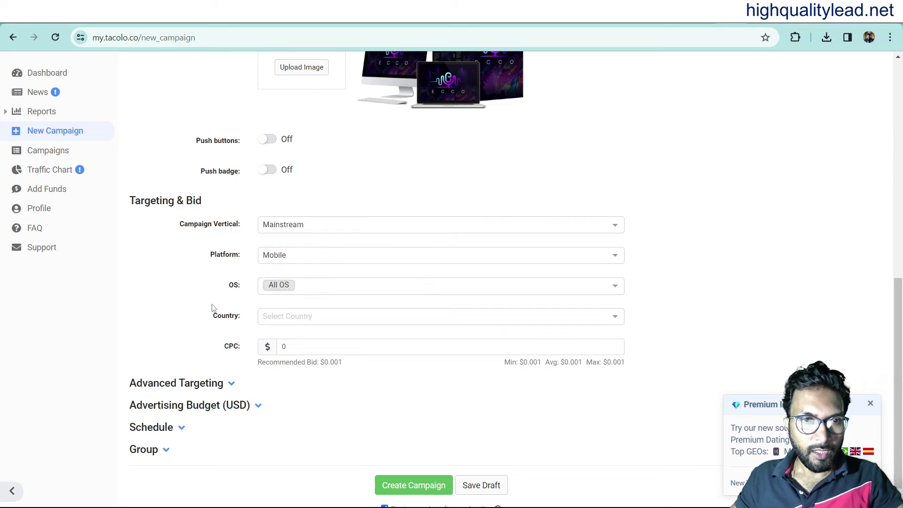
Target the United States, Australia and Canada, and set the CPC bid to 0.21.
{"action": "left_click", "coordinate": [316, 319]}
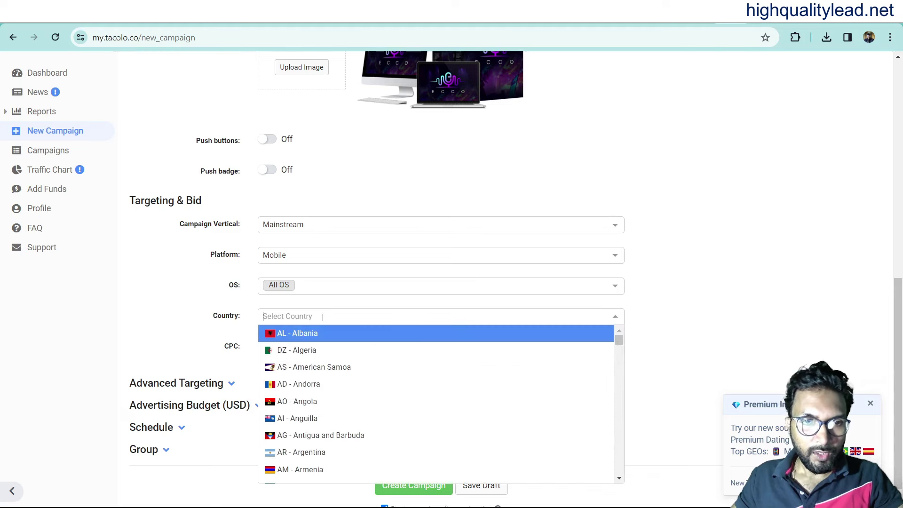
{"action": "type", "text": "us"}
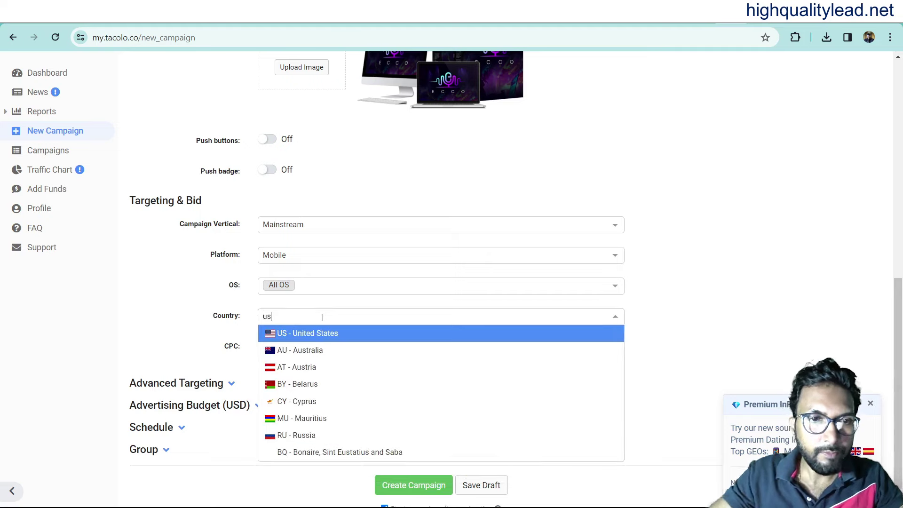
{"action": "left_click", "coordinate": [315, 335]}
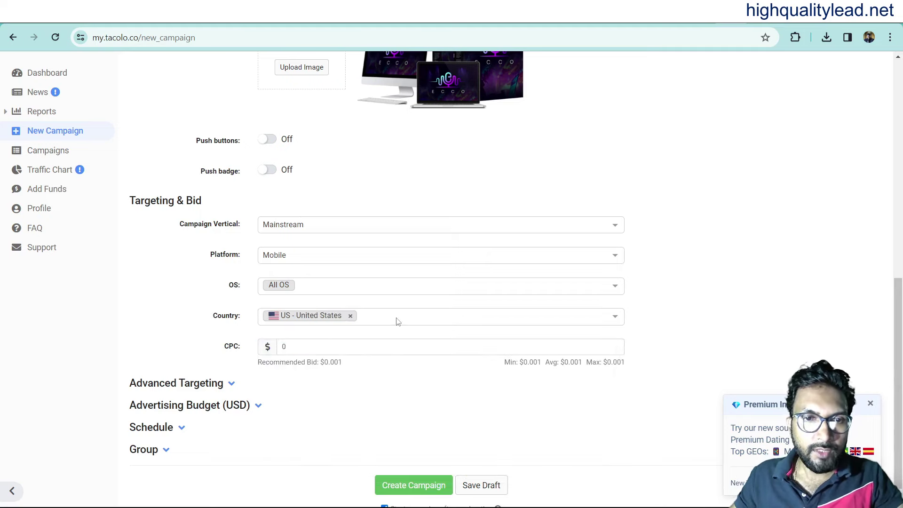
{"action": "left_click", "coordinate": [397, 324]}
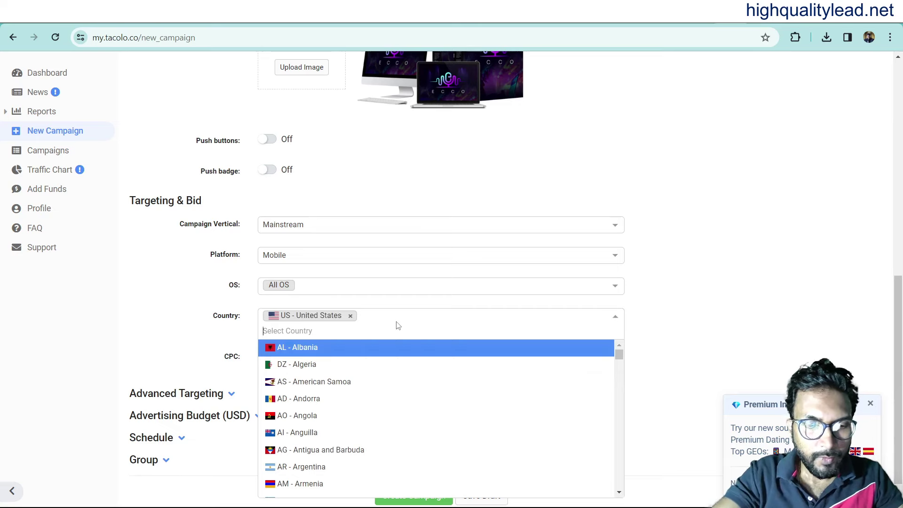
{"action": "type", "text": "aus"}
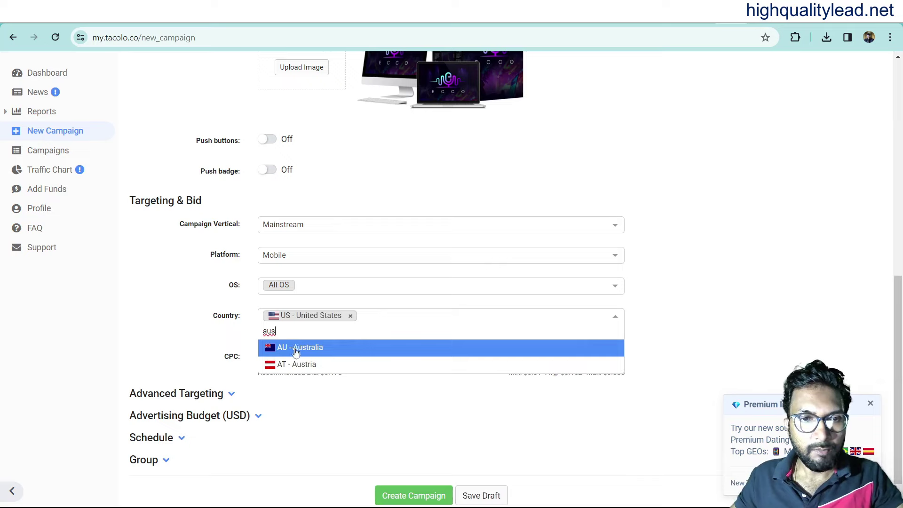
{"action": "left_click", "coordinate": [297, 350]}
{"action": "left_click", "coordinate": [474, 320]}
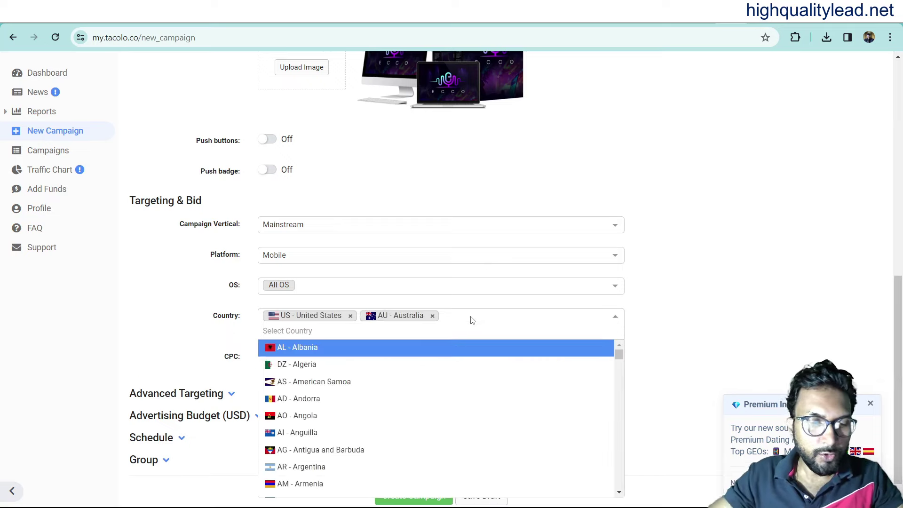
{"action": "type", "text": "can"}
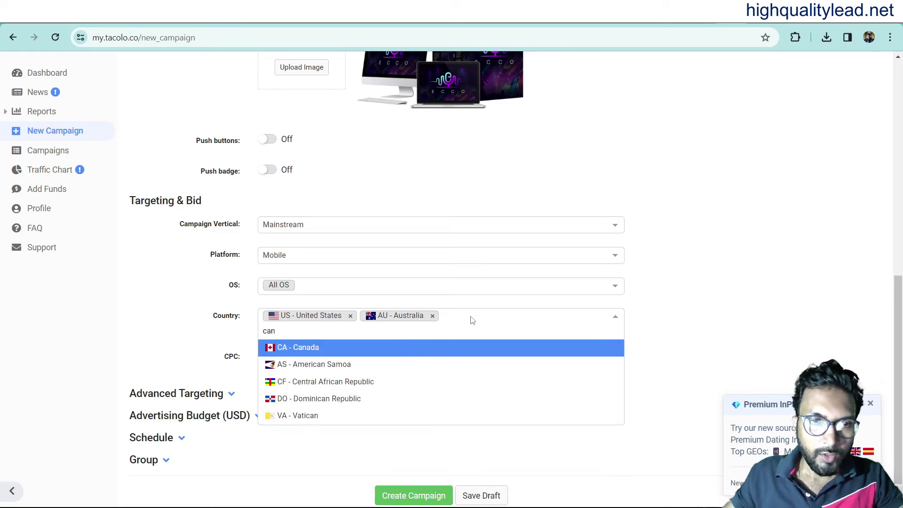
{"action": "left_click", "coordinate": [313, 351]}
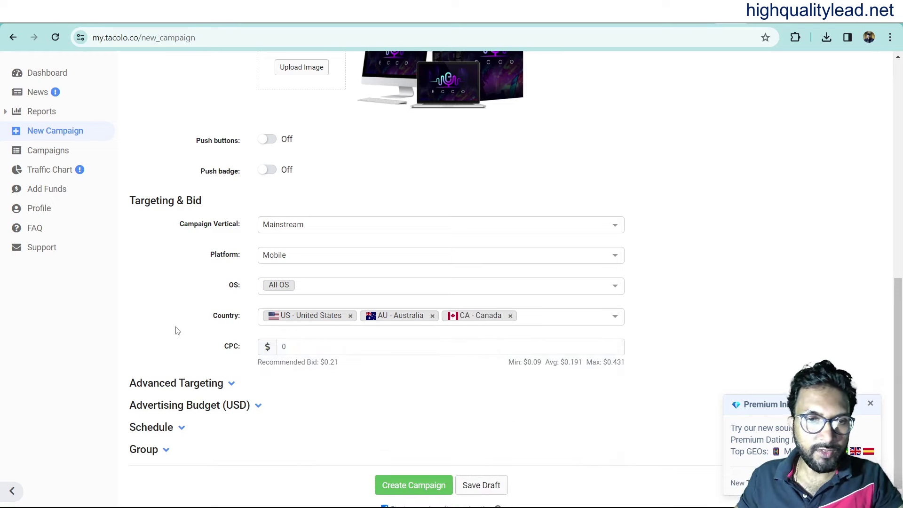
{"action": "mouse_move", "coordinate": [284, 366]}
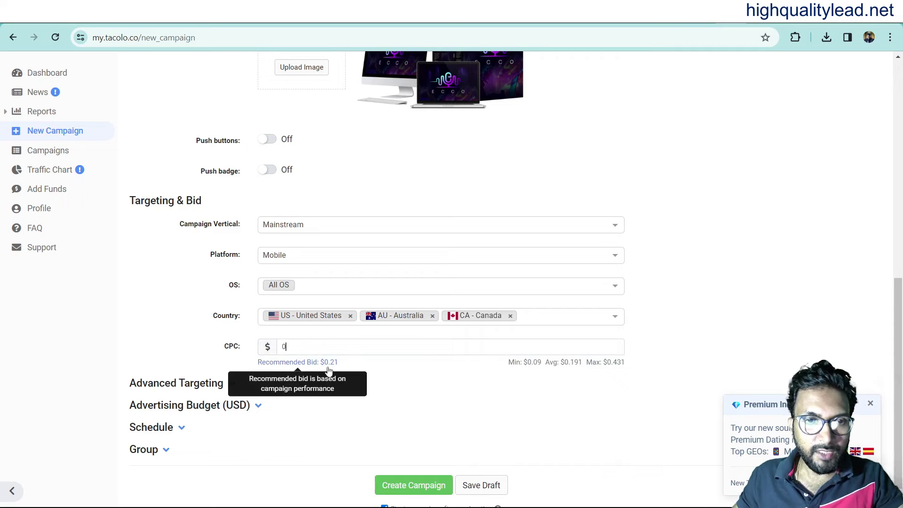
{"action": "left_click", "coordinate": [294, 346]}
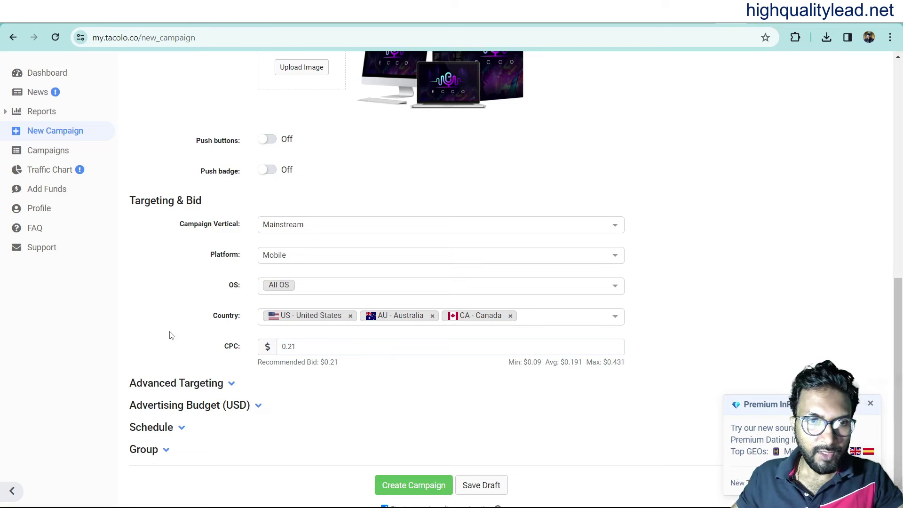
Under Advanced Targeting, restrict the language to EN - English.
{"action": "scroll", "coordinate": [160, 376], "scroll_direction": "down", "scroll_amount": 1}
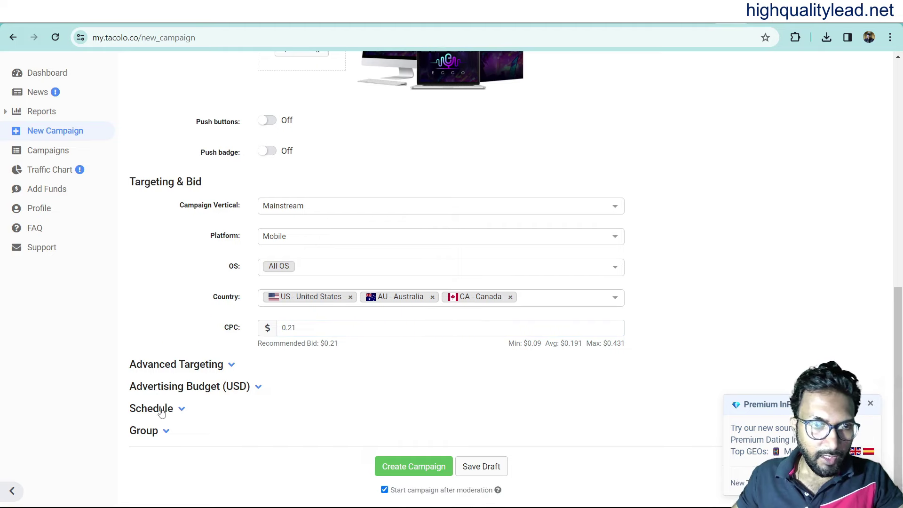
{"action": "left_click", "coordinate": [232, 365]}
{"action": "scroll", "coordinate": [183, 313], "scroll_direction": "down", "scroll_amount": 1}
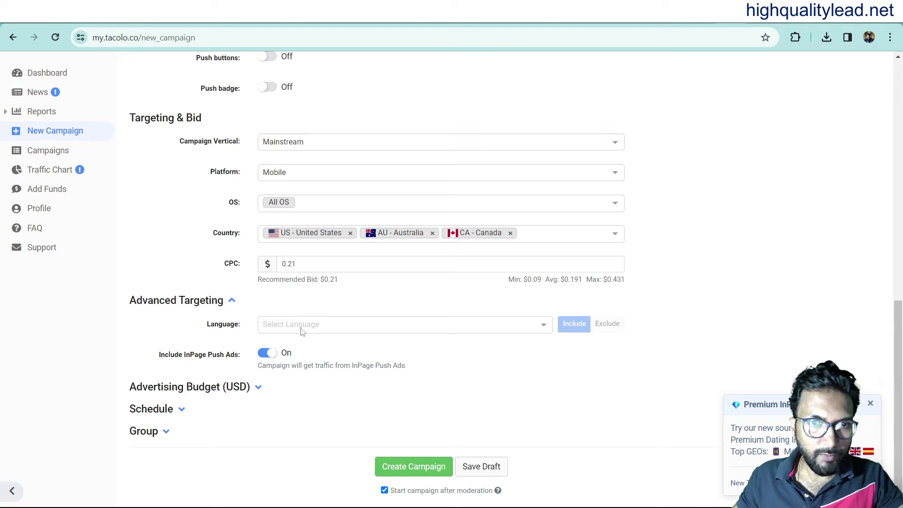
{"action": "left_click", "coordinate": [311, 324]}
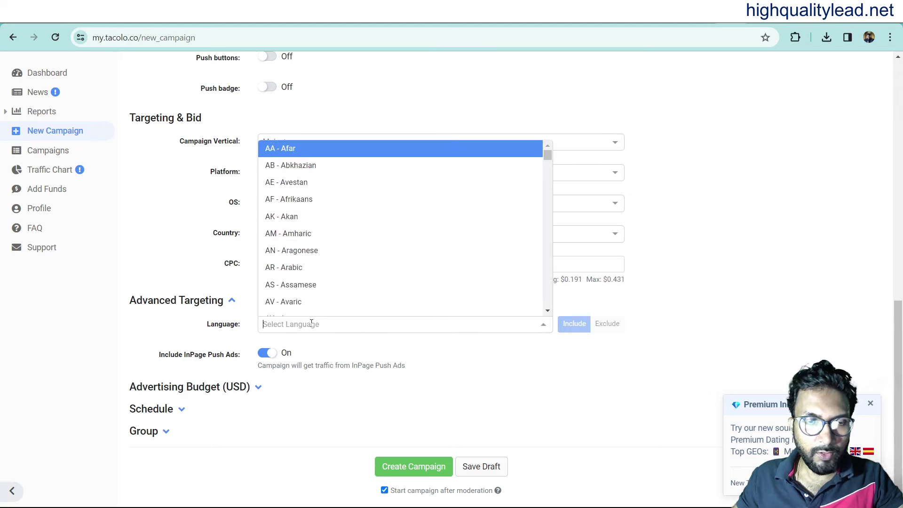
{"action": "type", "text": "en"}
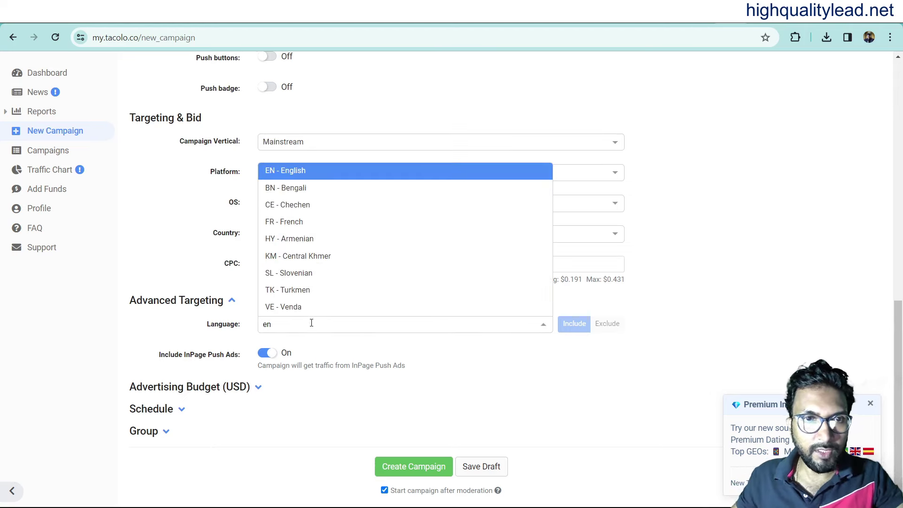
{"action": "left_click", "coordinate": [298, 171]}
Set a daily budget of 10 and a total budget of 100, leaving the timezone at No schedule.
{"action": "left_click", "coordinate": [141, 387]}
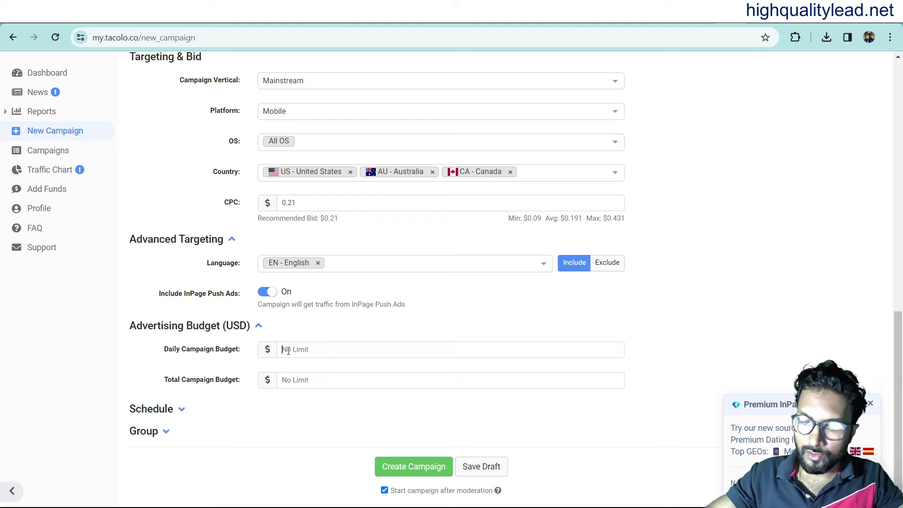
{"action": "type", "text": "10"}
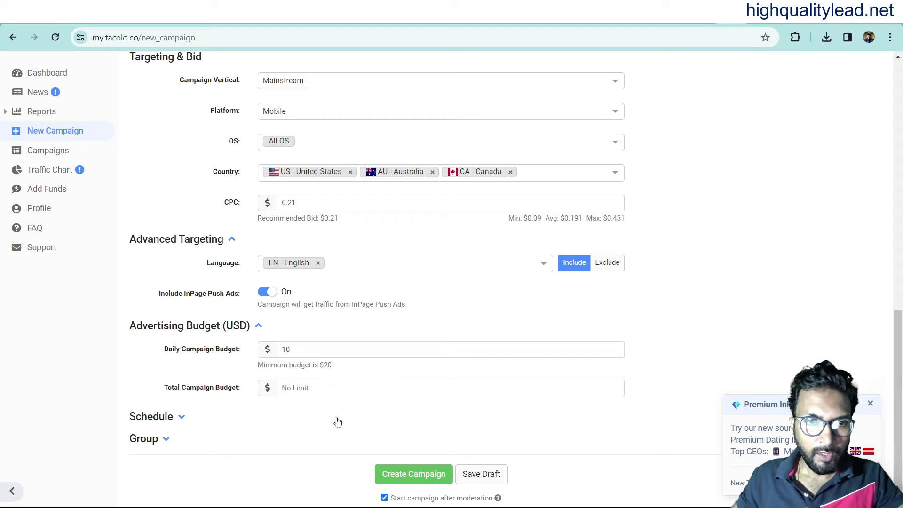
{"action": "type", "text": "100"}
{"action": "scroll", "coordinate": [158, 381], "scroll_direction": "down", "scroll_amount": 1}
{"action": "left_click", "coordinate": [158, 382]}
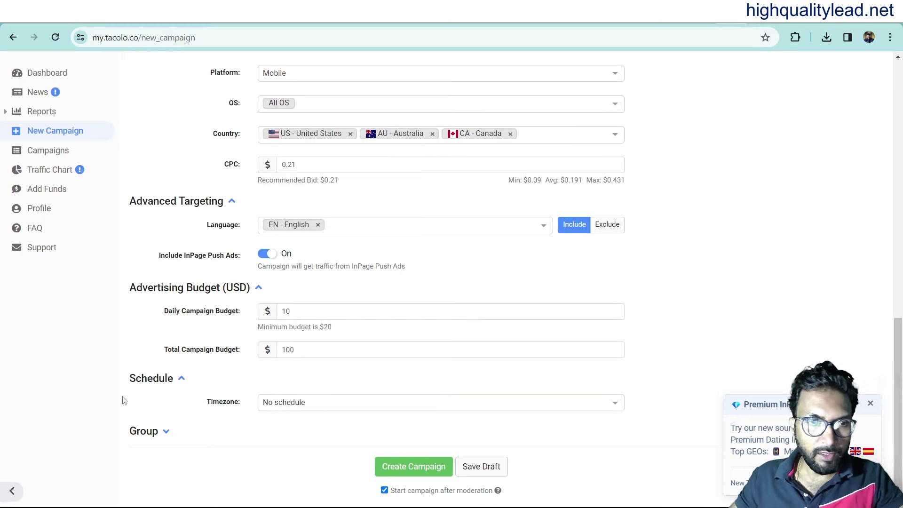
{"action": "left_click", "coordinate": [308, 405]}
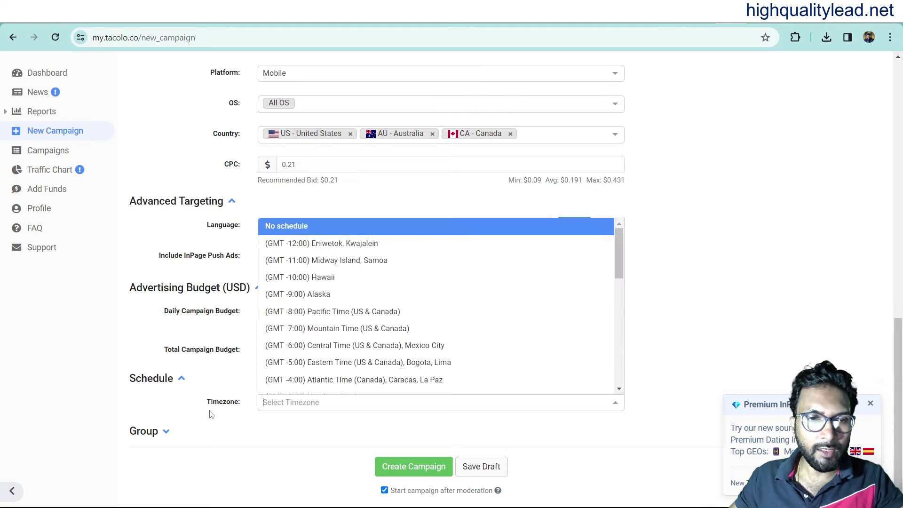
{"action": "left_click", "coordinate": [170, 404]}
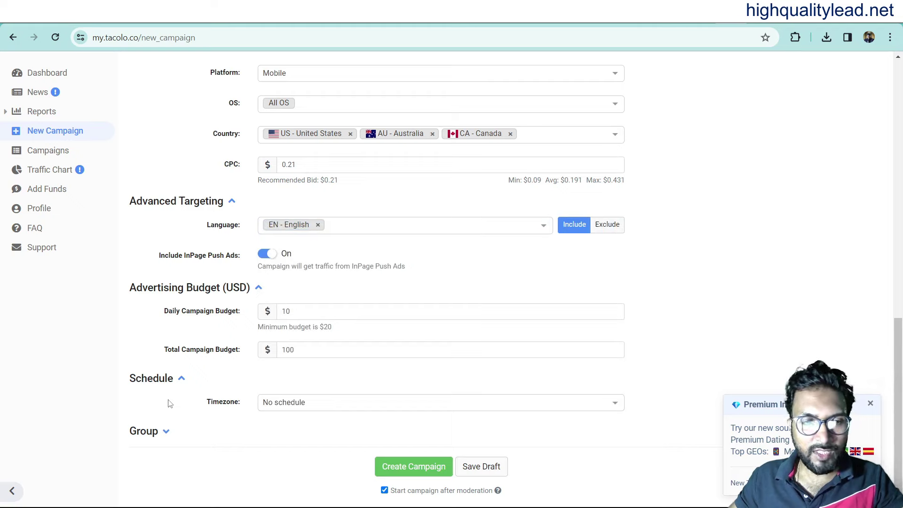
{"action": "left_click", "coordinate": [166, 431]}
{"action": "scroll", "coordinate": [144, 384], "scroll_direction": "down", "scroll_amount": 1}
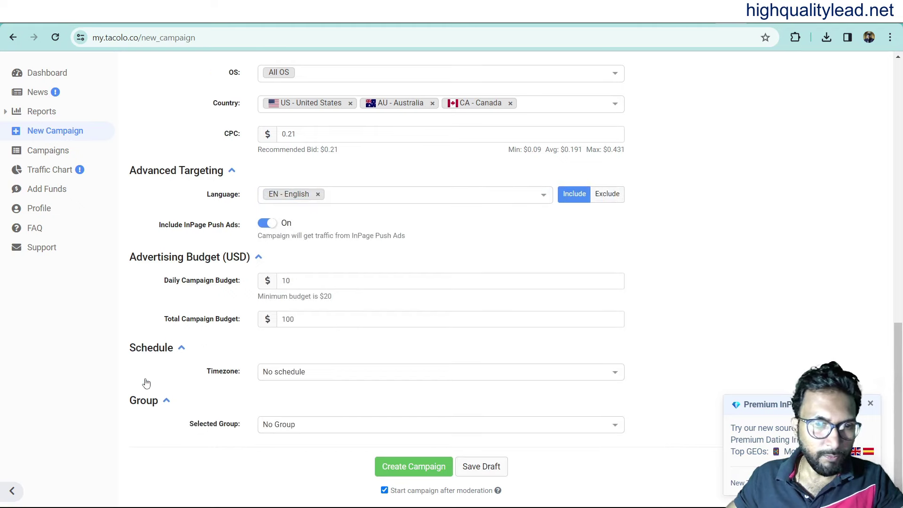